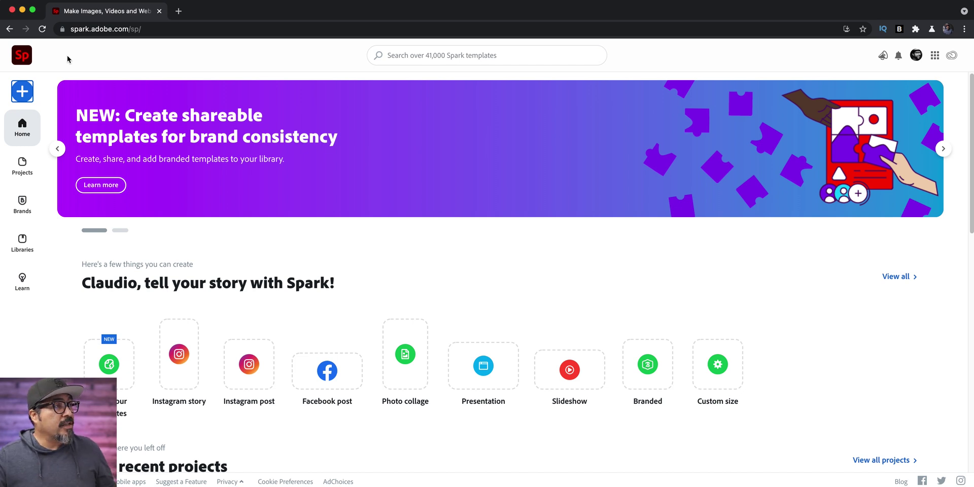
Start a new blank Instagram story design without a template
click(23, 92)
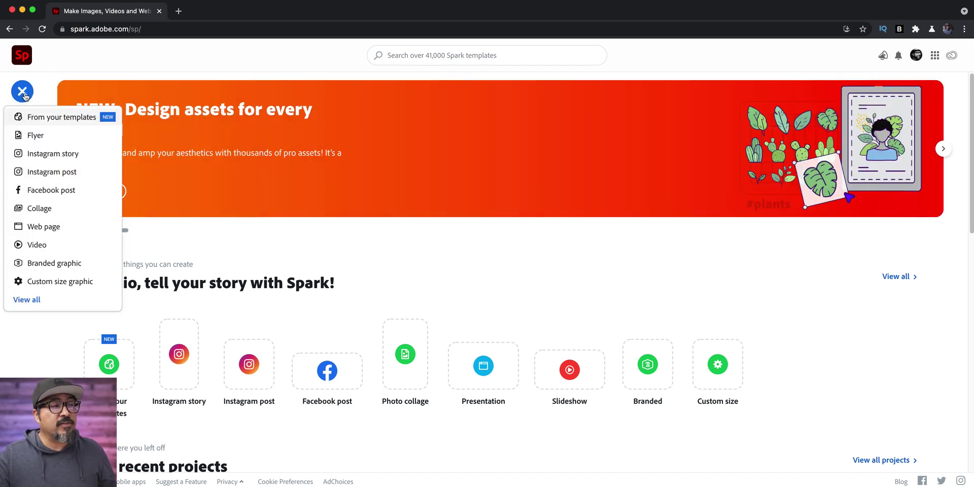
click(50, 153)
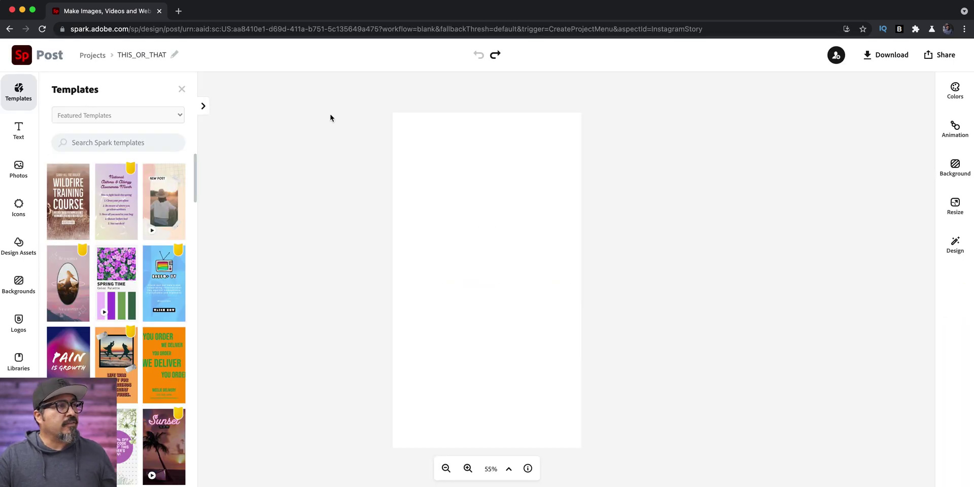
click(182, 90)
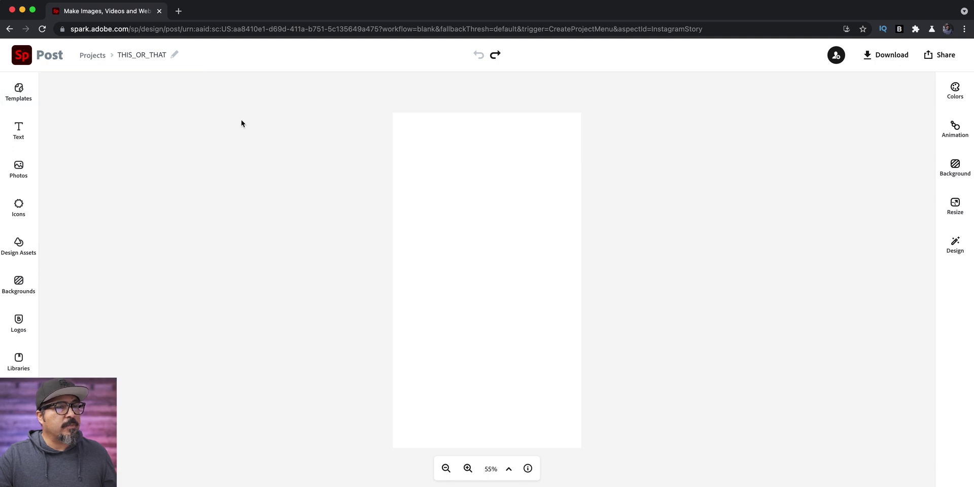
Make the story's background colour light blue
click(456, 196)
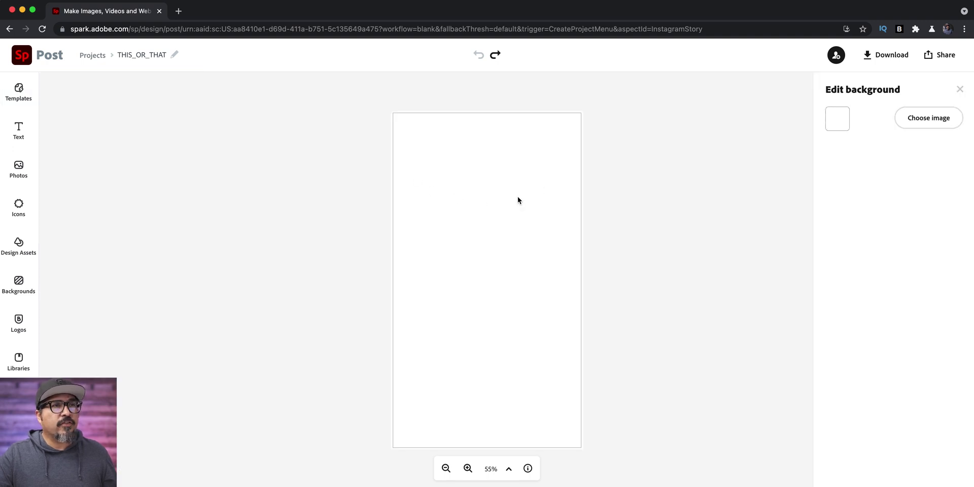
click(840, 125)
click(868, 173)
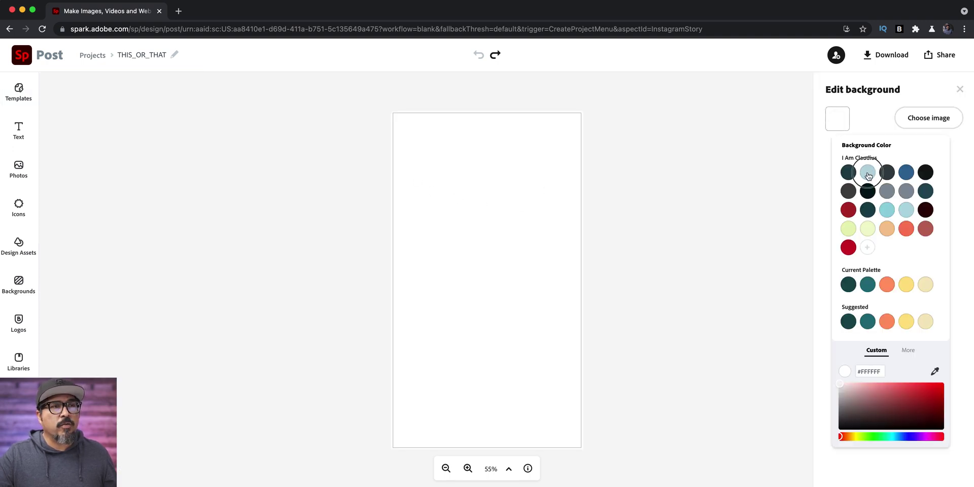
click(959, 90)
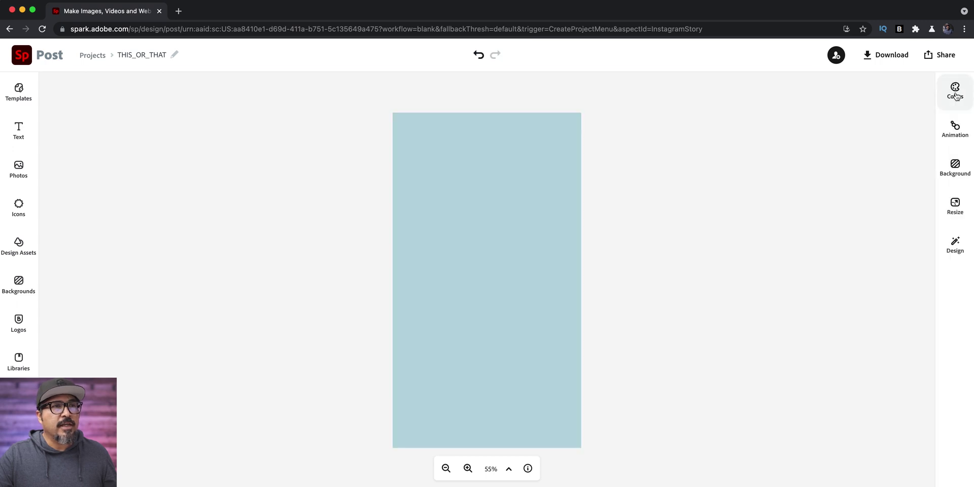
click(25, 251)
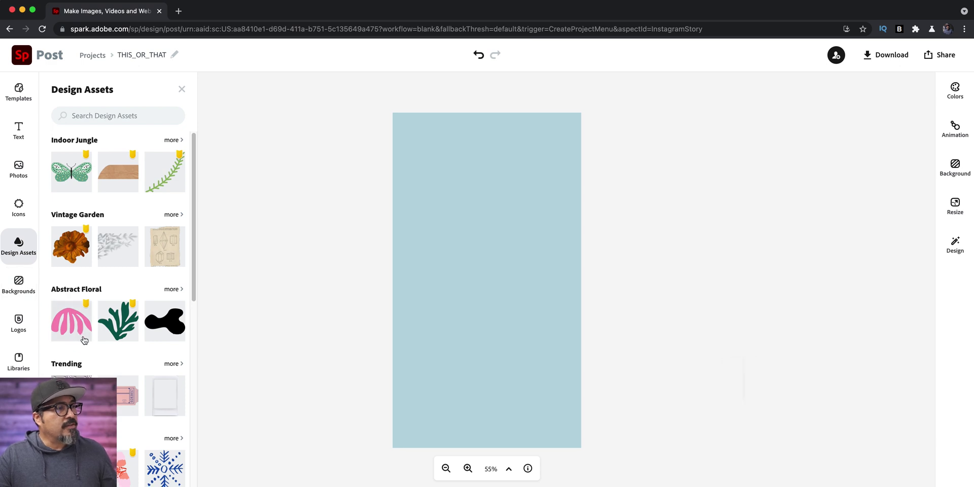
Add a Distressed Grunge overlay from Design Assets' Overlays to the story and select it
scroll(81, 339, down, 5)
scroll(84, 341, down, 3)
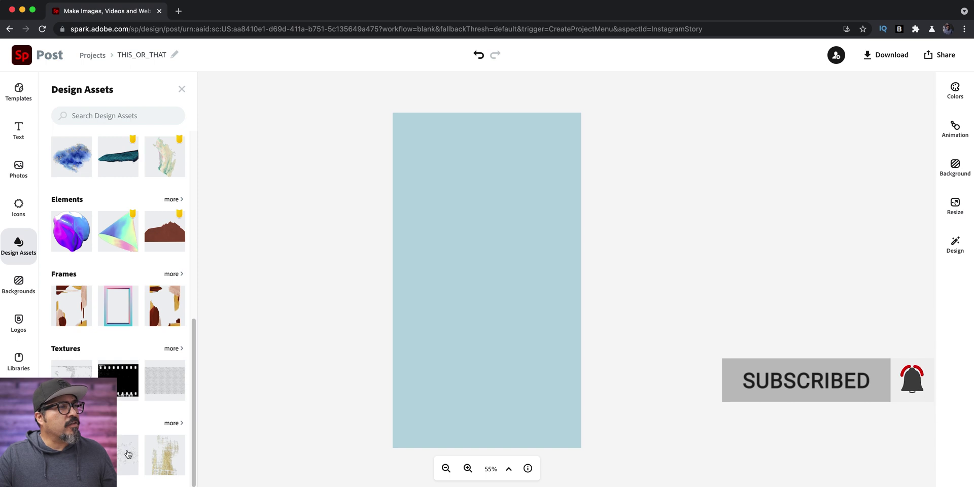
click(171, 425)
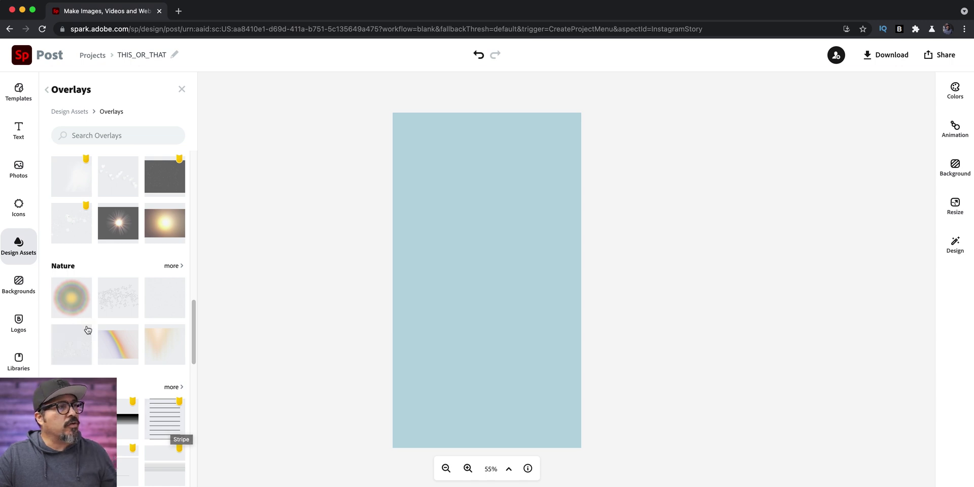
scroll(112, 355, down, 5)
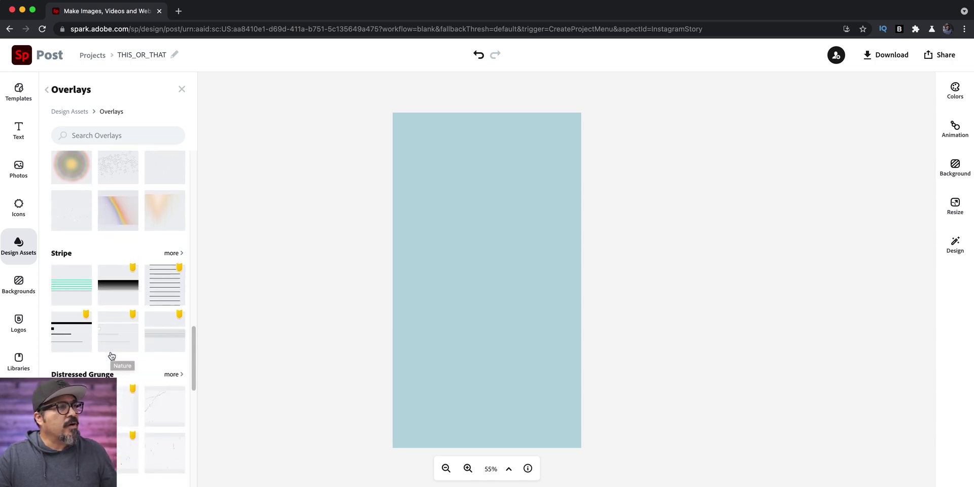
scroll(109, 359, down, 1)
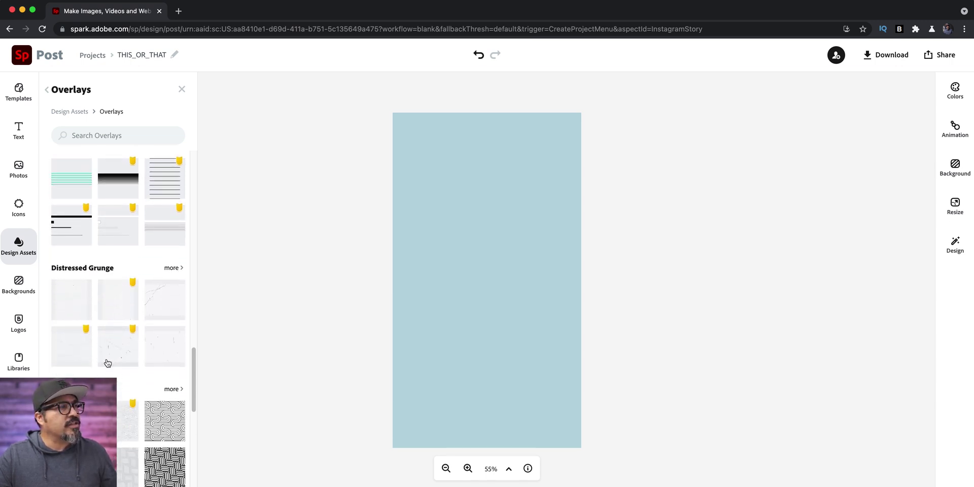
click(173, 268)
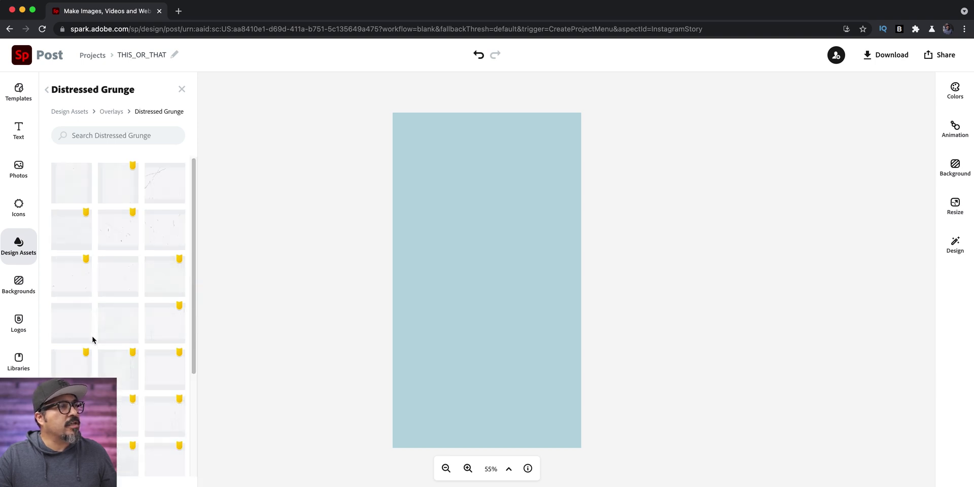
click(113, 231)
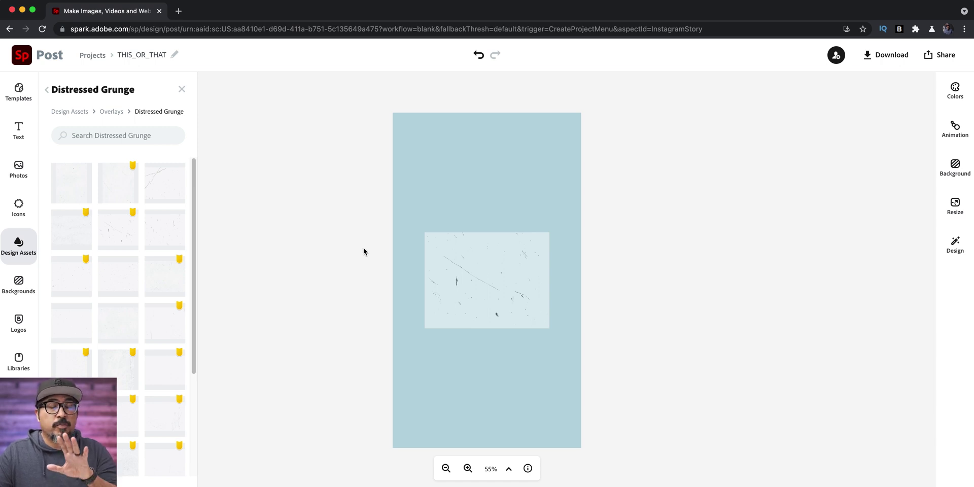
click(486, 264)
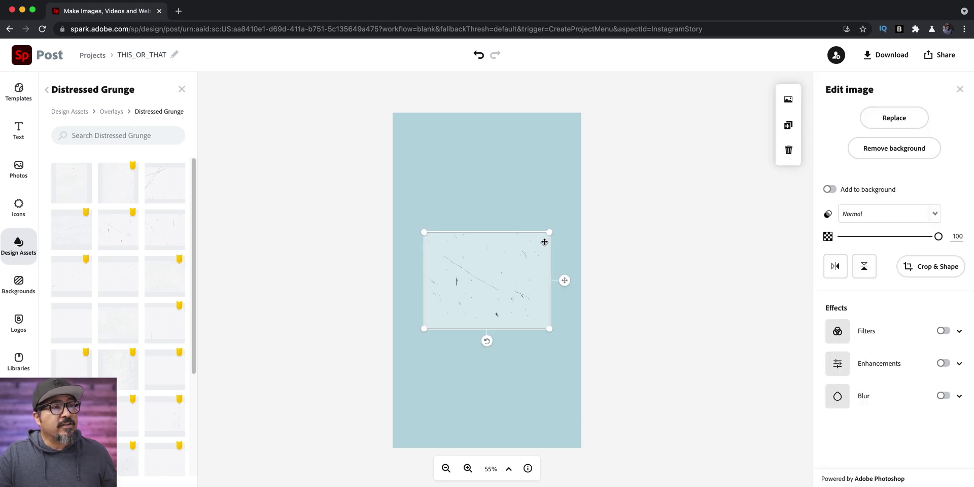
Enlarge the grunge overlay and tuck it into the story's bottom-left corner
drag(548, 234, 578, 187)
right_click(578, 187)
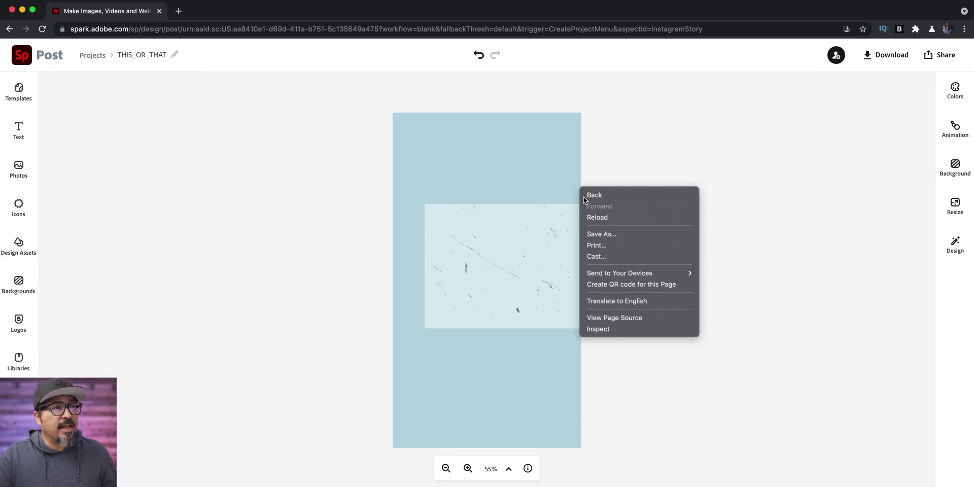
click(511, 222)
drag(537, 235, 517, 343)
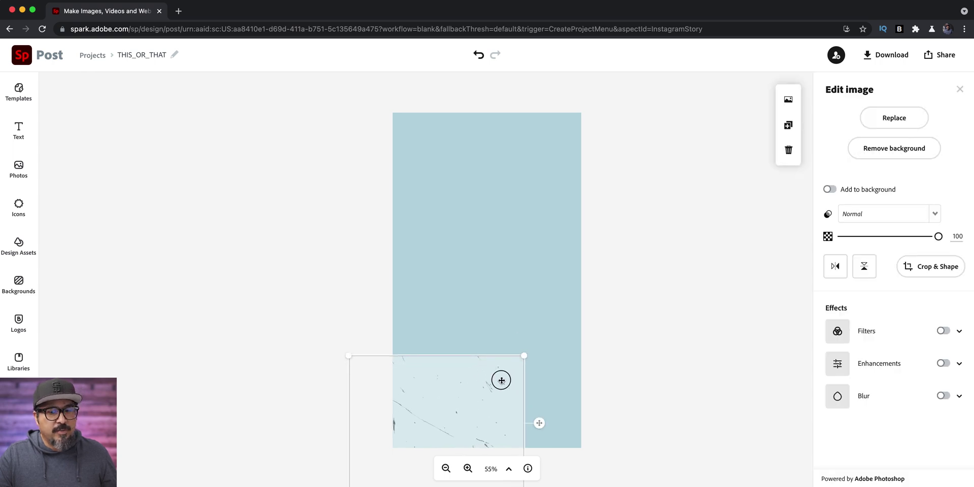
drag(500, 380, 477, 406)
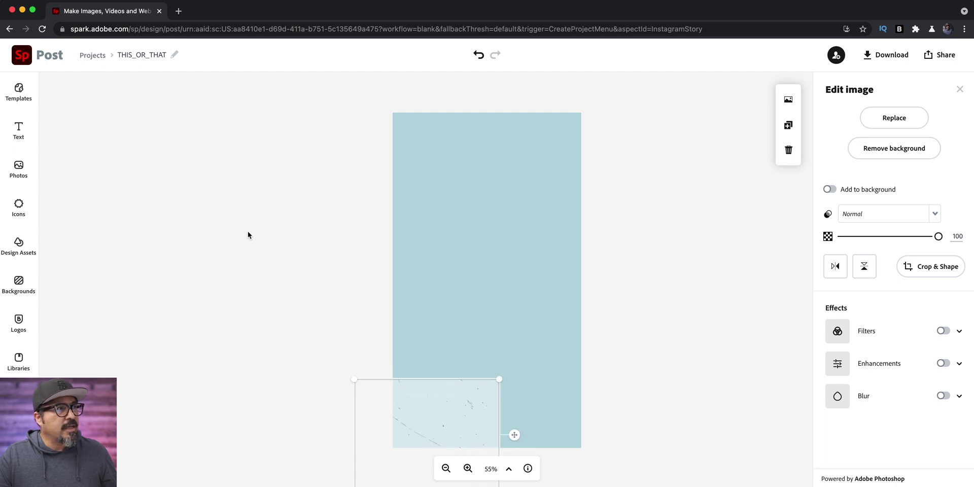
click(33, 253)
scroll(117, 330, down, 10)
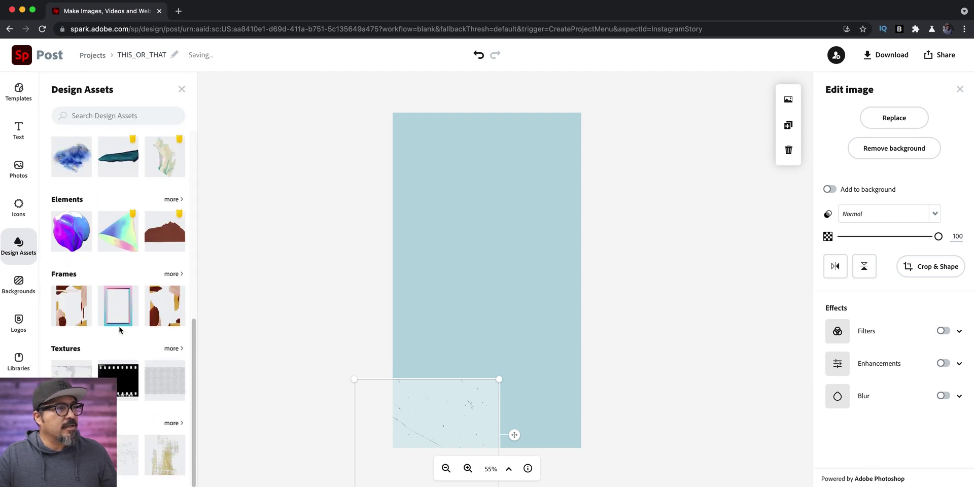
Add a Halftone texture from Design Assets' Textures to the story
click(175, 350)
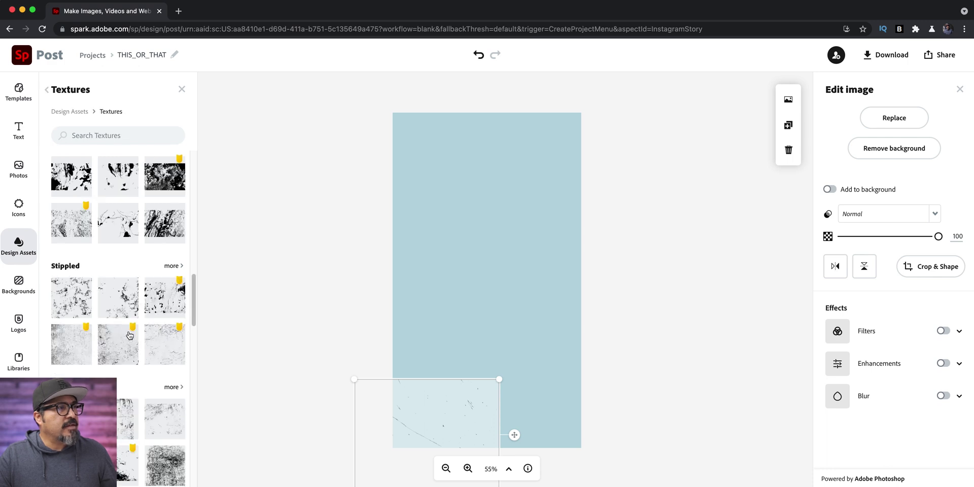
scroll(130, 335, down, 5)
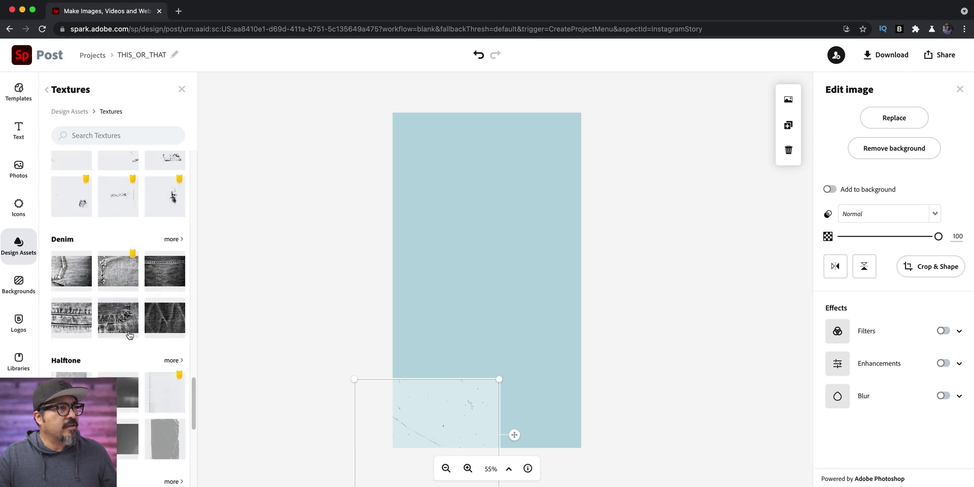
scroll(130, 335, down, 3)
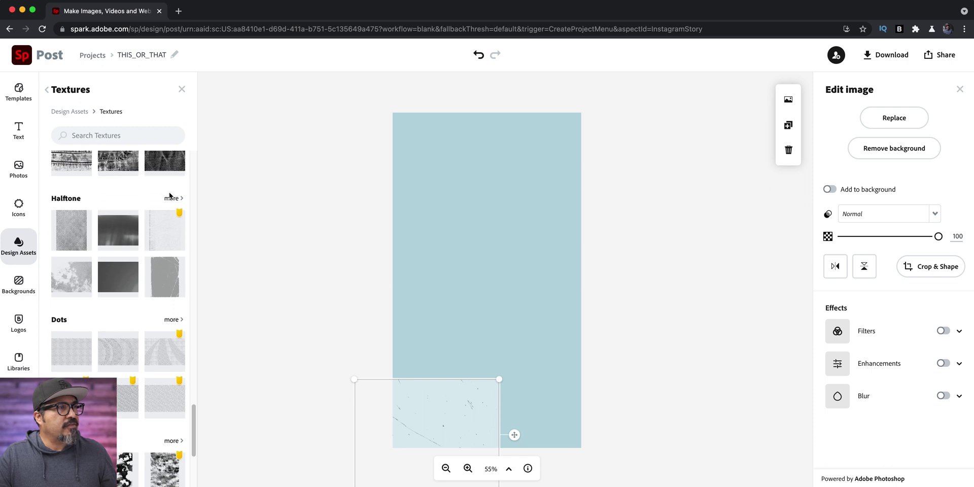
click(169, 200)
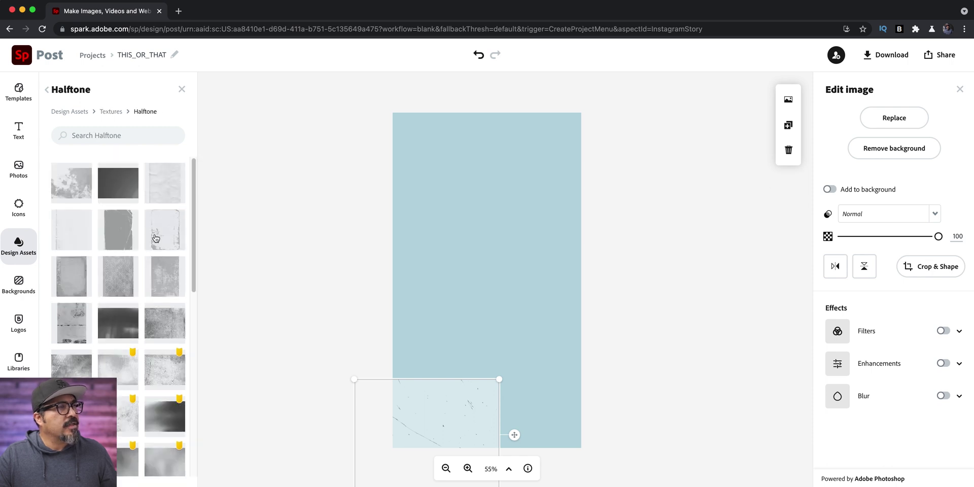
click(158, 237)
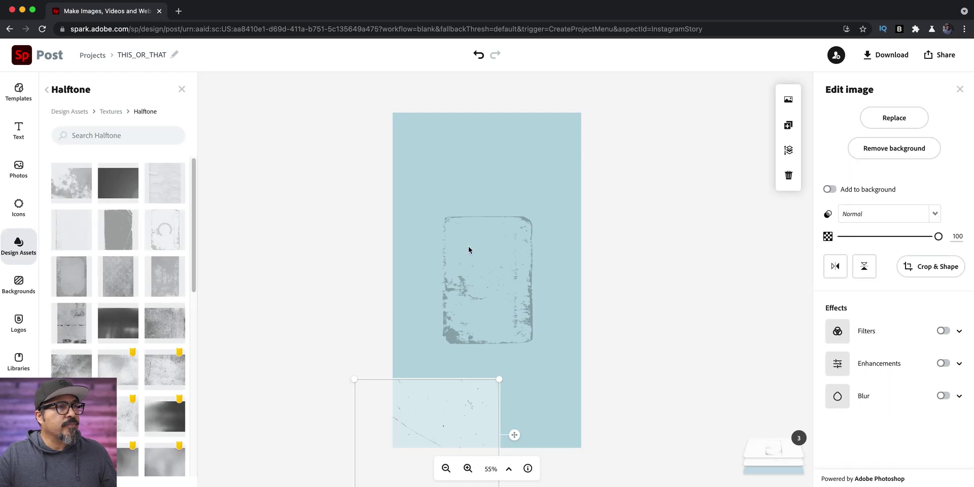
Resize the halftone texture and push it into the story's top-right corner
drag(494, 219, 497, 250)
click(541, 218)
drag(540, 216, 602, 132)
drag(557, 169, 511, 161)
drag(544, 332, 559, 350)
drag(593, 243, 615, 188)
click(636, 327)
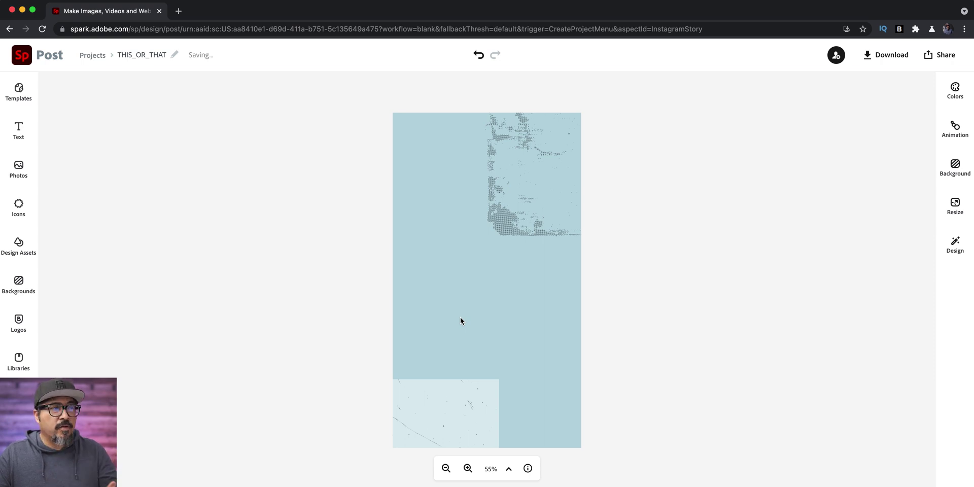
Add the text 'THIS OR THAT' and drag it to the top of the story
click(21, 136)
click(137, 122)
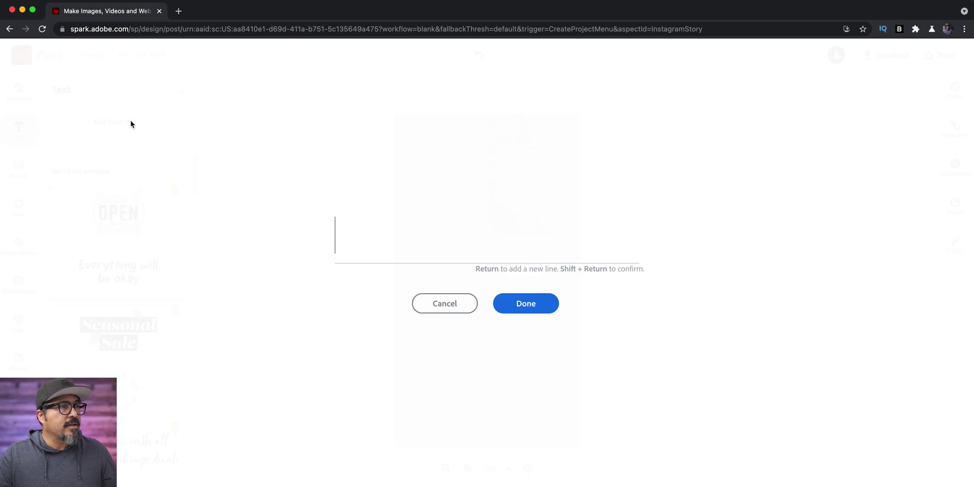
text(THIS)
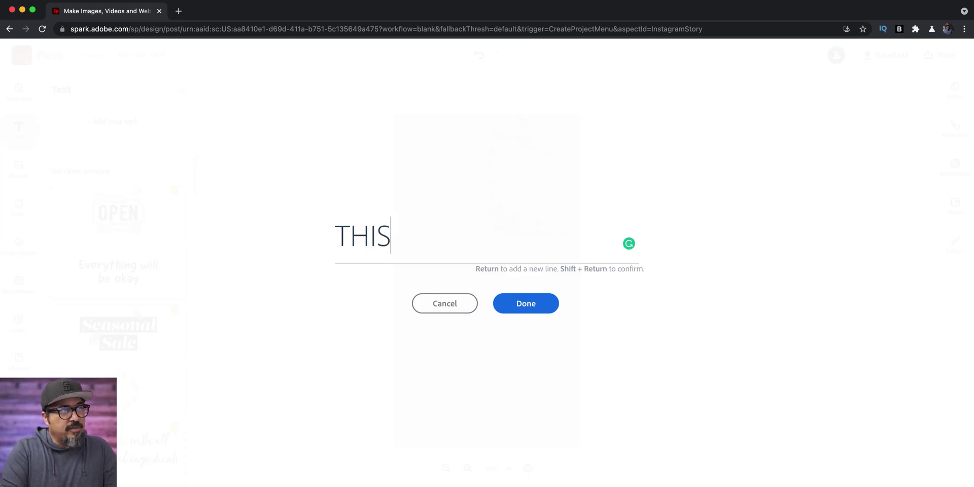
text( OR THAT)
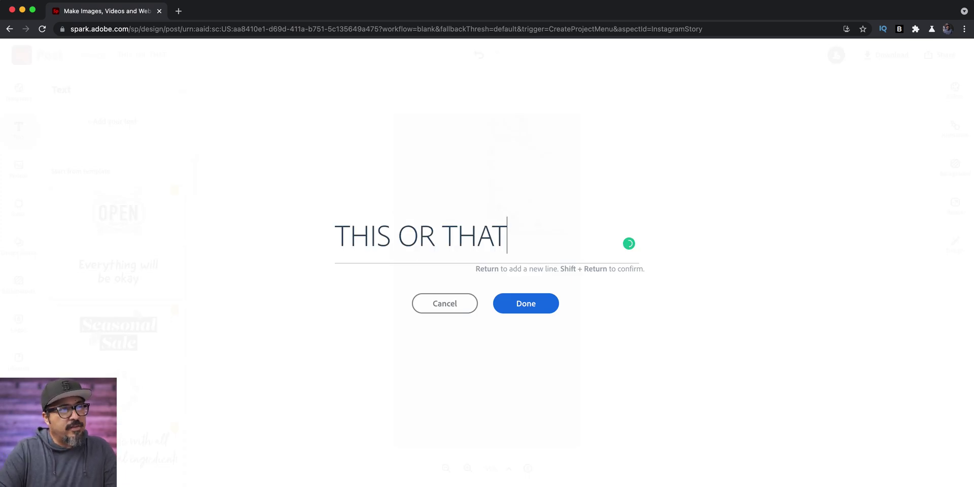
click(501, 300)
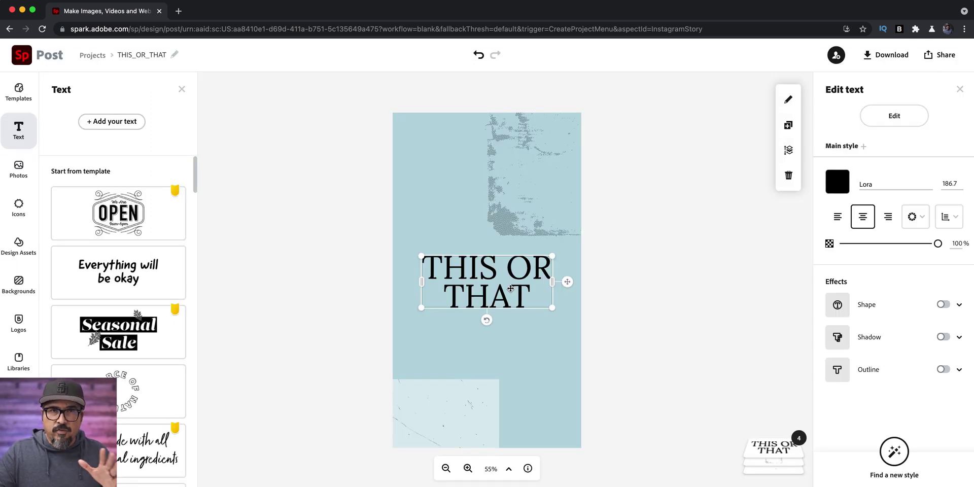
drag(501, 283, 483, 157)
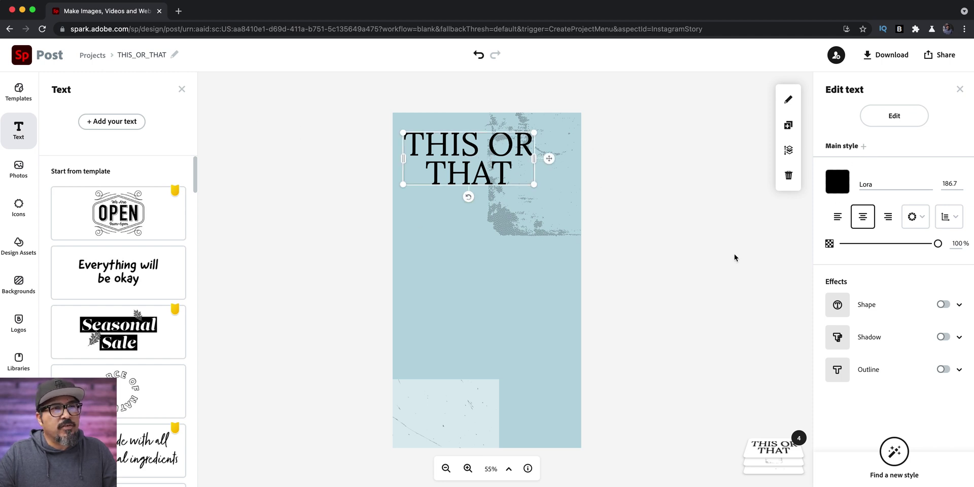
Set the heading in Local Brewery Four and enlarge it to about size 256.6
click(927, 184)
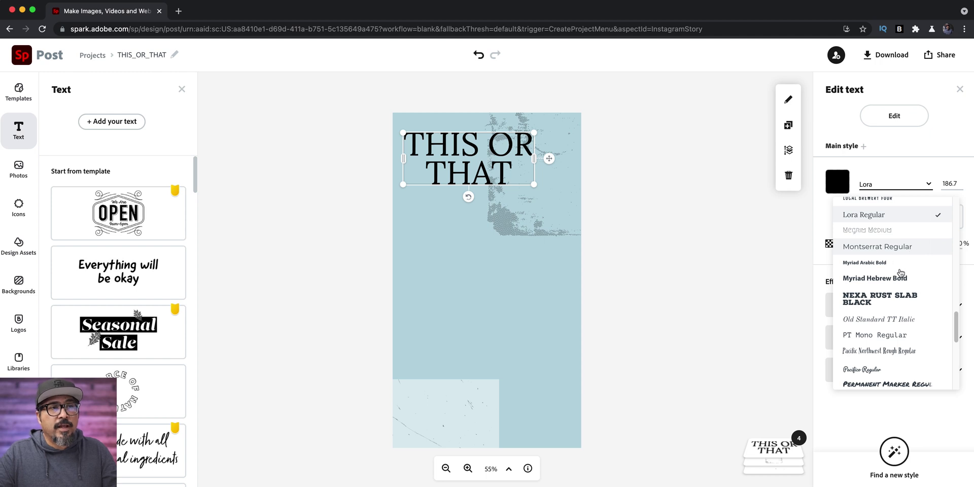
scroll(901, 277, up, 1)
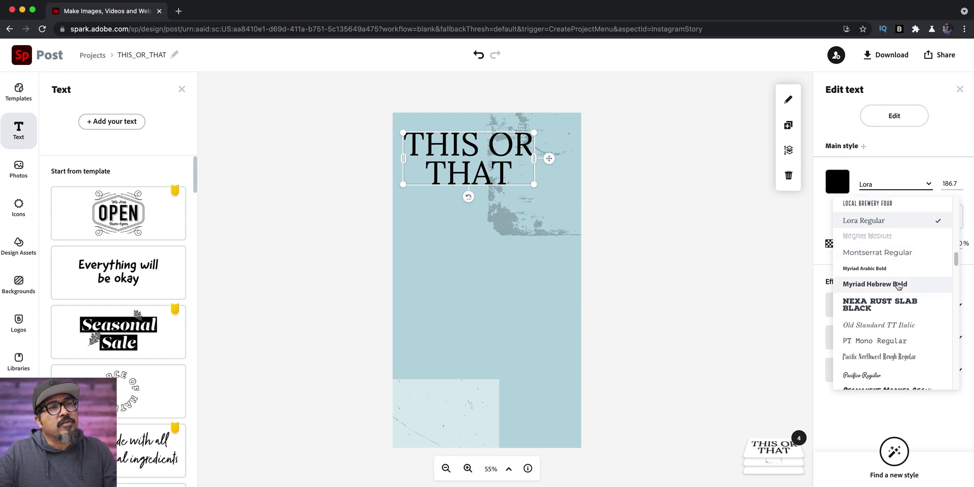
scroll(898, 285, up, 2)
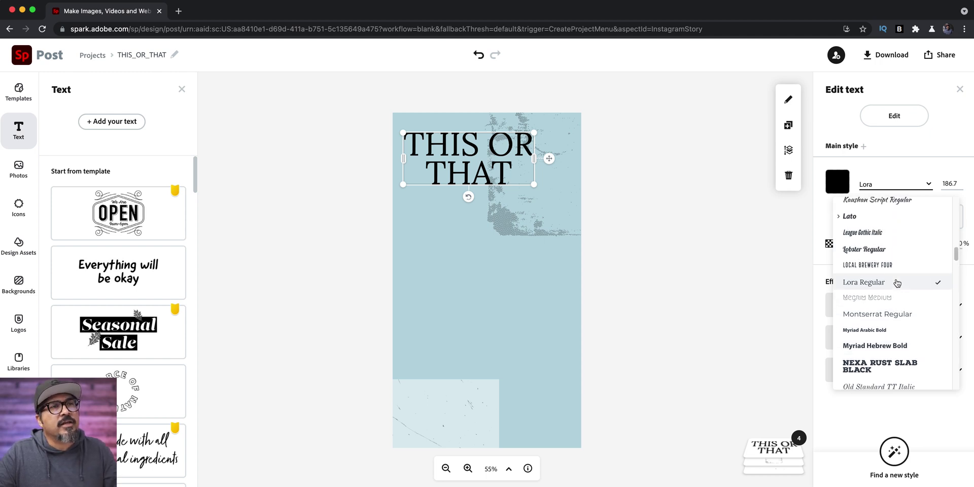
click(893, 264)
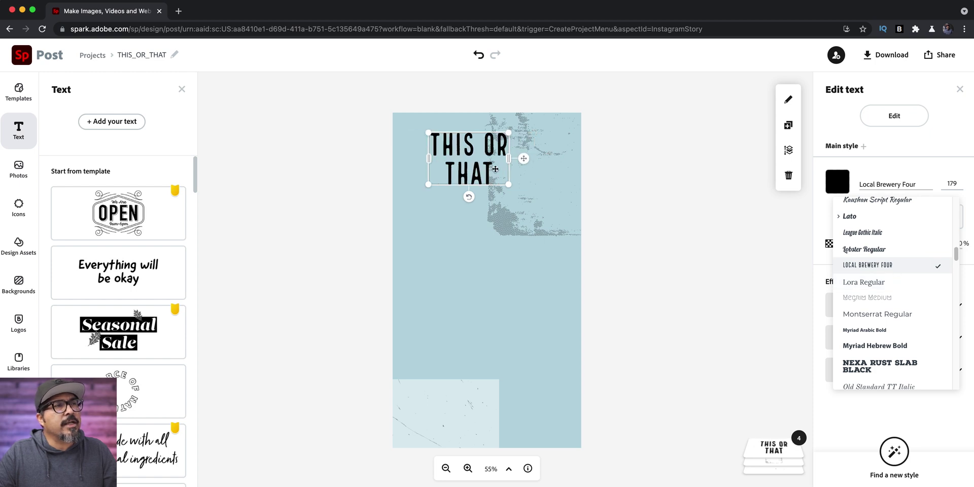
drag(509, 180, 526, 207)
click(181, 90)
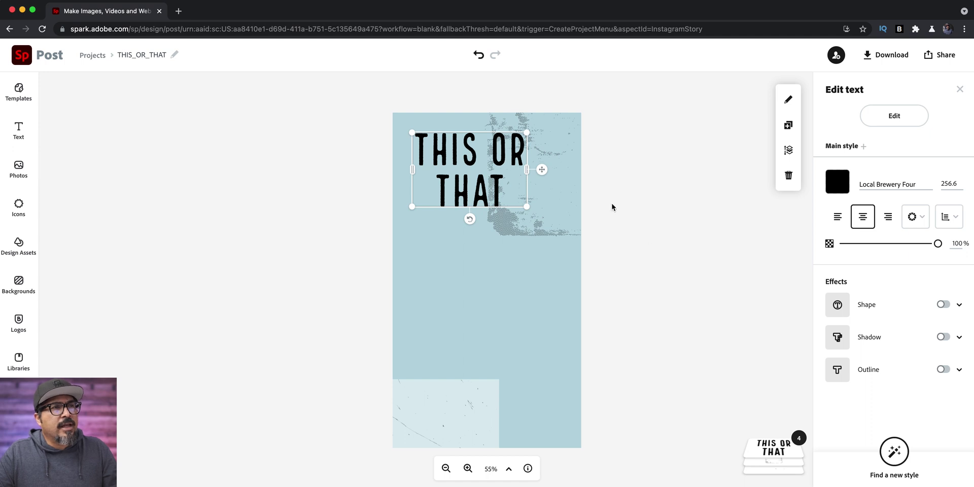
Apply the Magic 'Capitalize & fit' layout so a small 'THIS OR' sits above a large 'THAT'
click(922, 223)
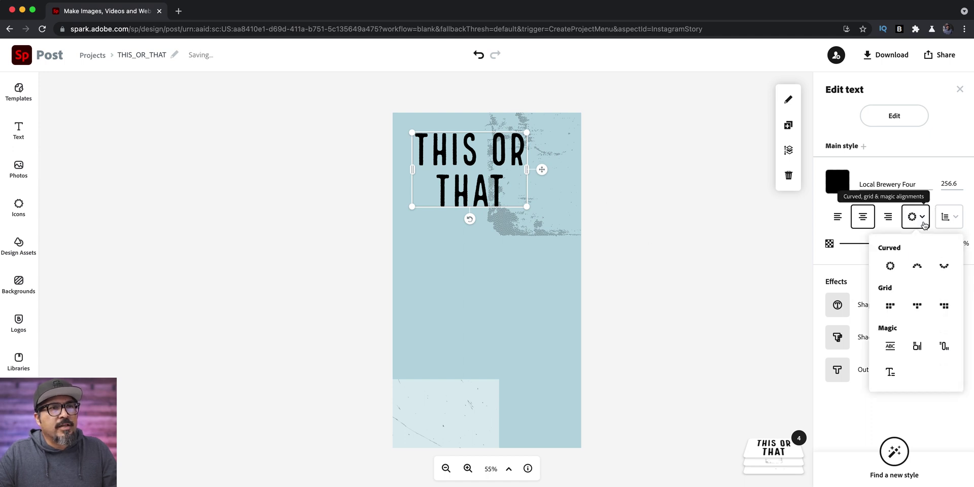
click(895, 317)
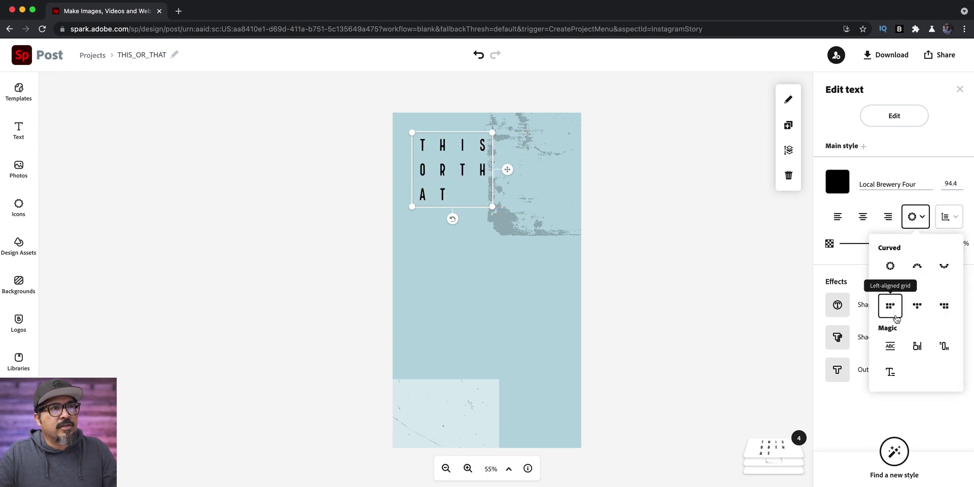
drag(492, 204, 511, 229)
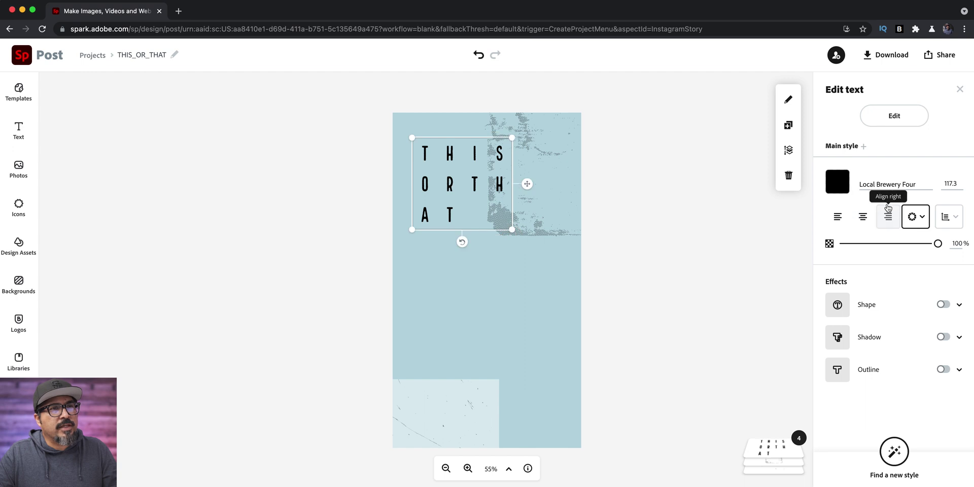
click(916, 217)
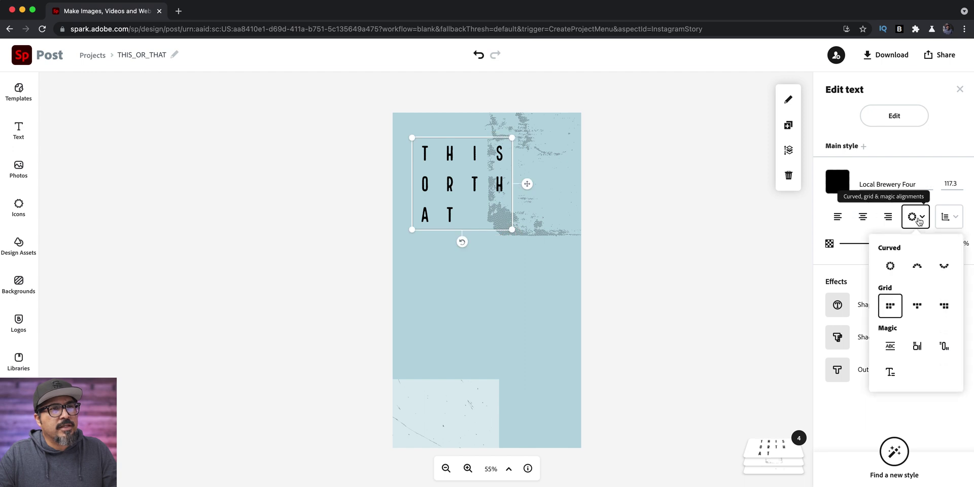
click(889, 346)
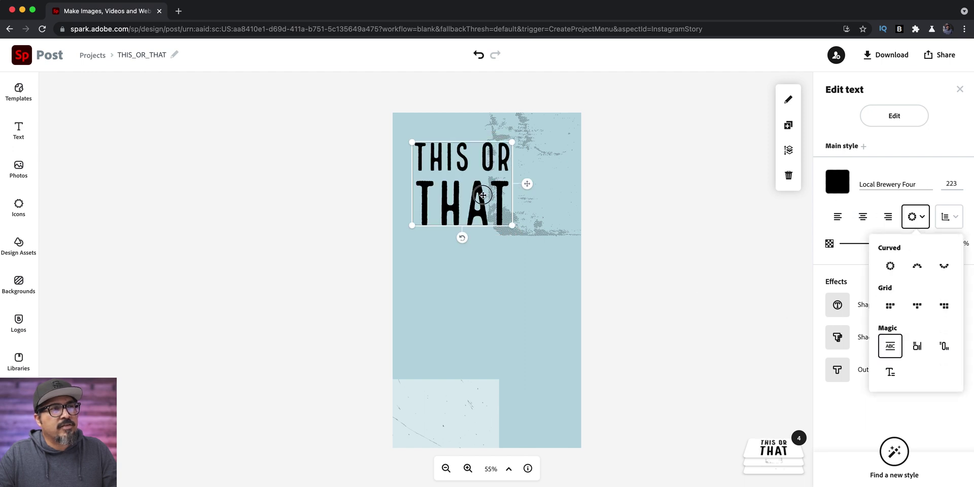
mouse_move(502, 219)
mouse_down()
mouse_move(498, 205)
mouse_move(521, 222)
mouse_up()
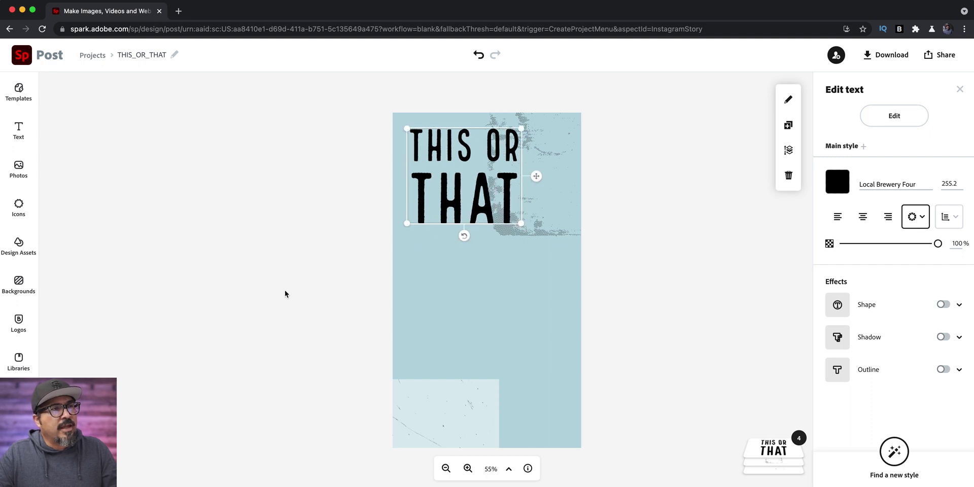
Search the icons for 'lines' and add the diagonal-lines icon to the story
click(619, 288)
click(19, 208)
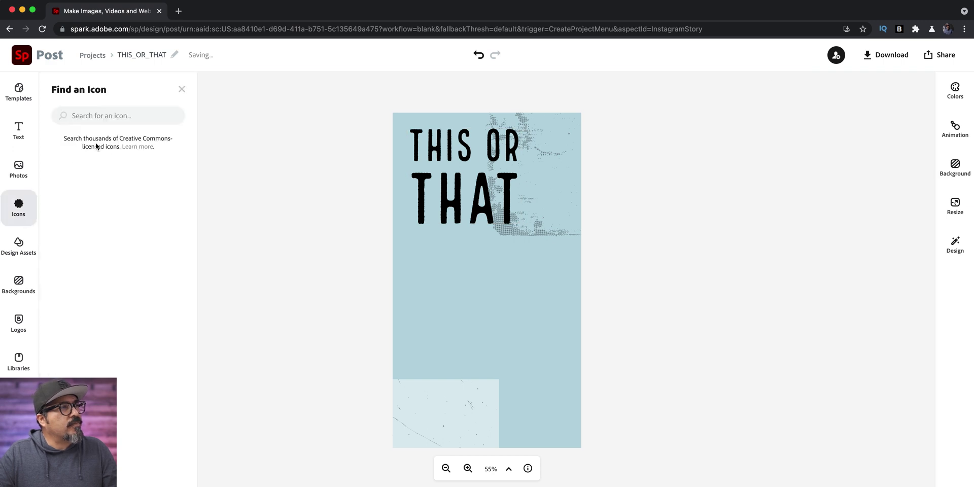
text(party)
key(Return)
double_click(72, 114)
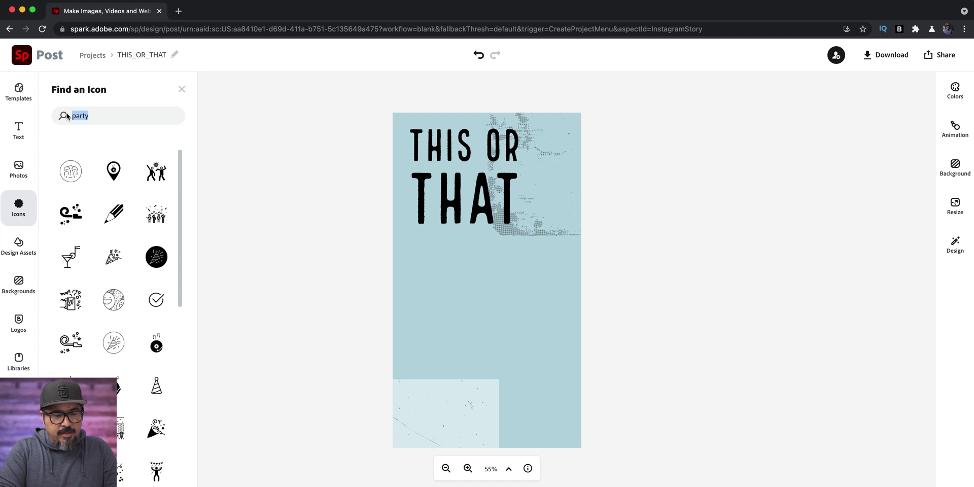
key(BackSpace)
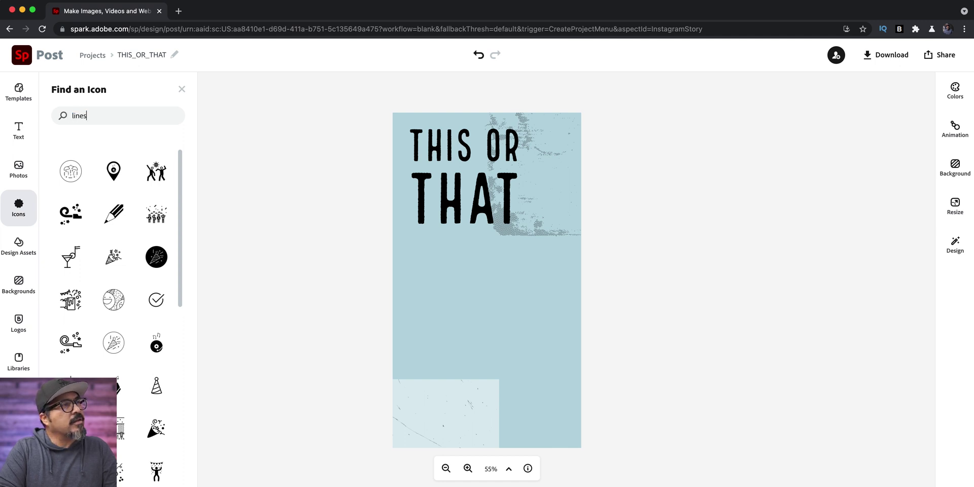
text(lines)
key(Return)
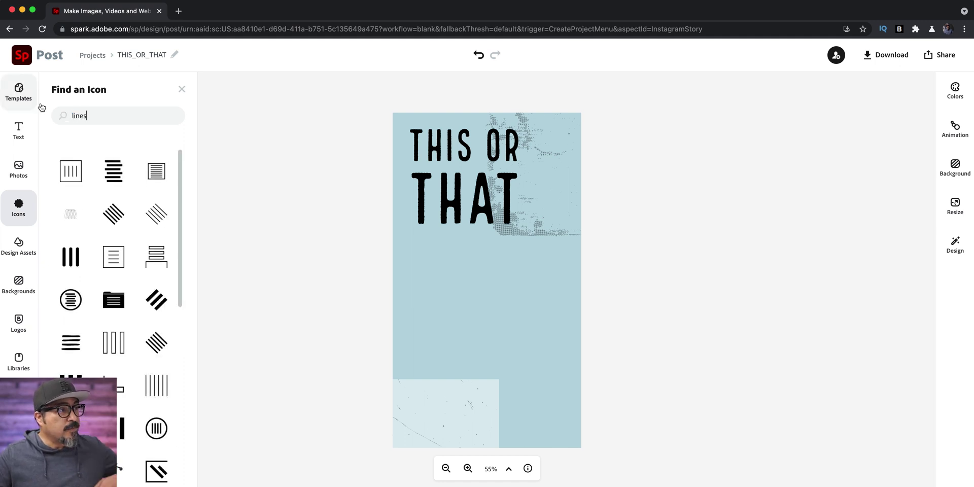
click(113, 215)
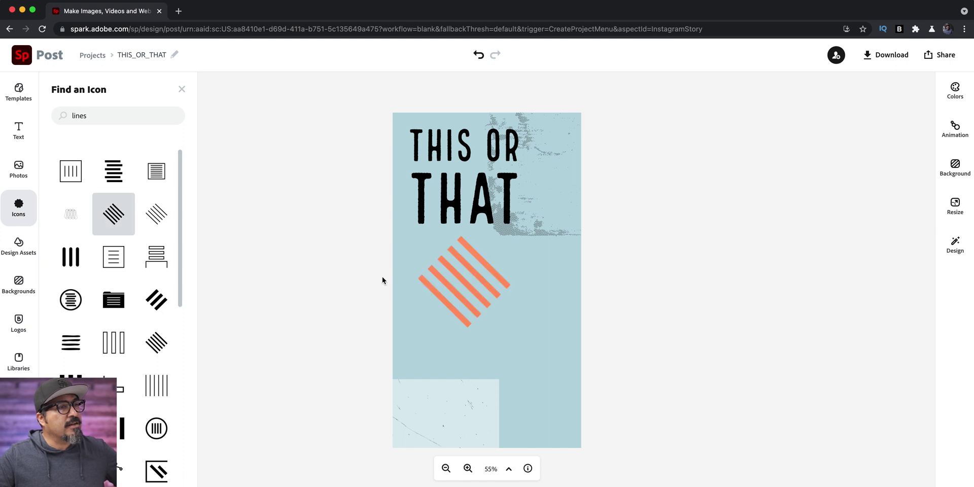
Enlarge the stripes and position them across the story's lower left, overhanging the edges
drag(457, 289, 406, 386)
click(181, 90)
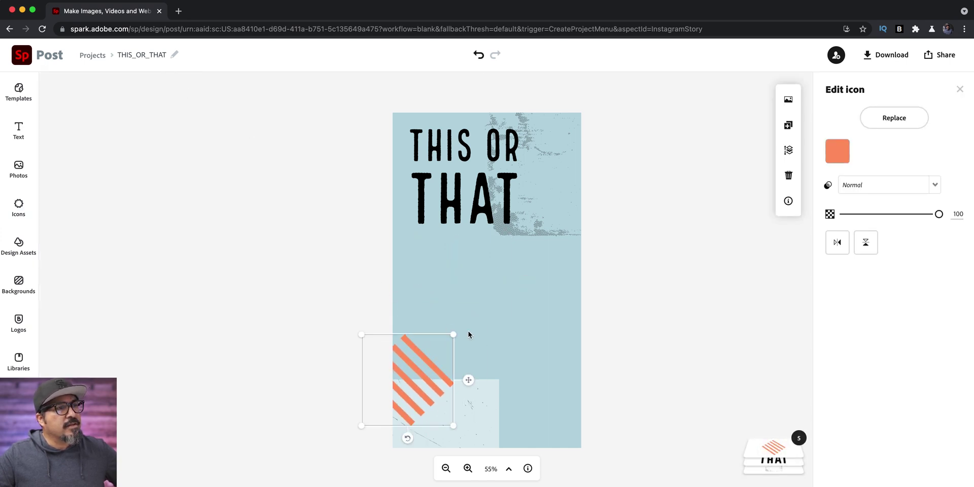
drag(454, 334, 588, 279)
drag(496, 398, 464, 445)
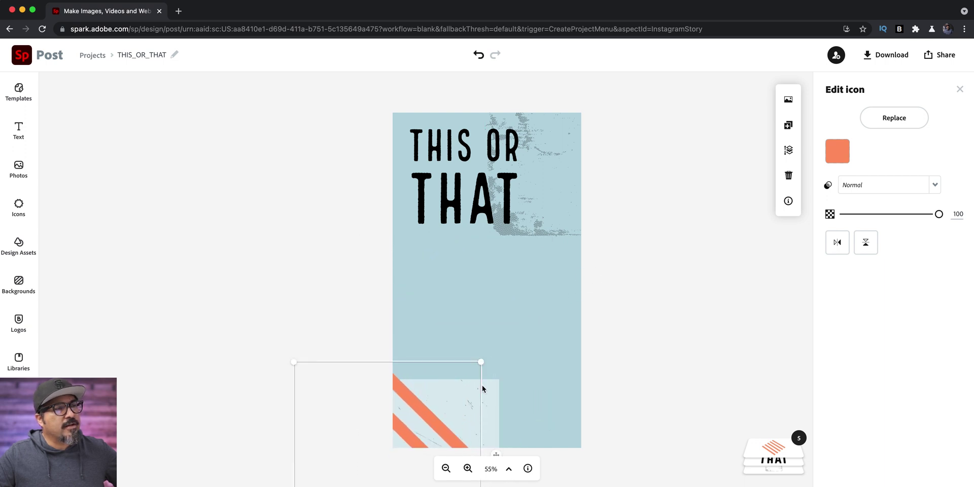
drag(484, 361, 642, 203)
drag(533, 311, 461, 387)
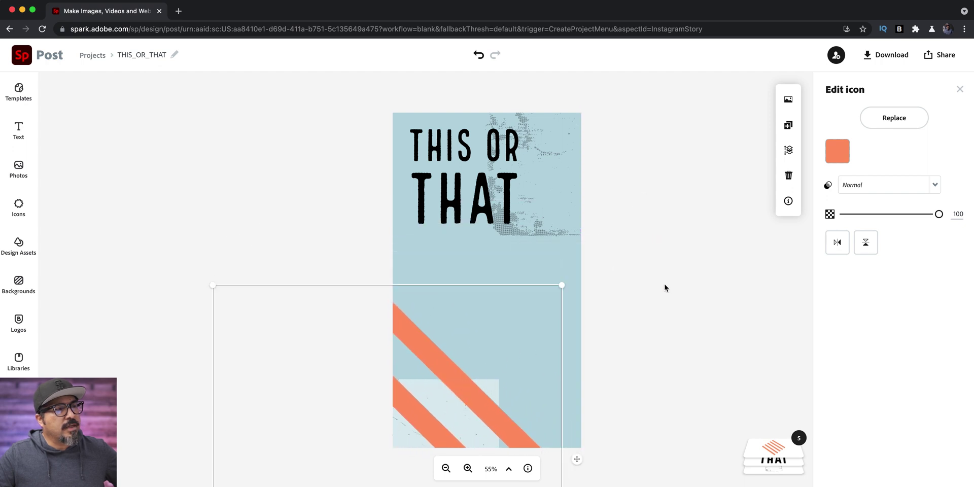
click(662, 315)
Recolour the stripes near-black and lower their opacity to 12
click(465, 396)
click(838, 153)
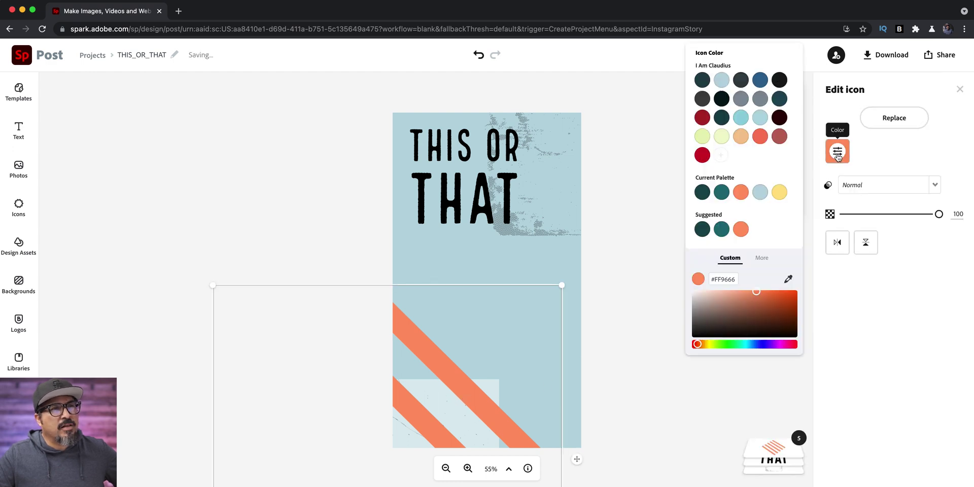
click(741, 118)
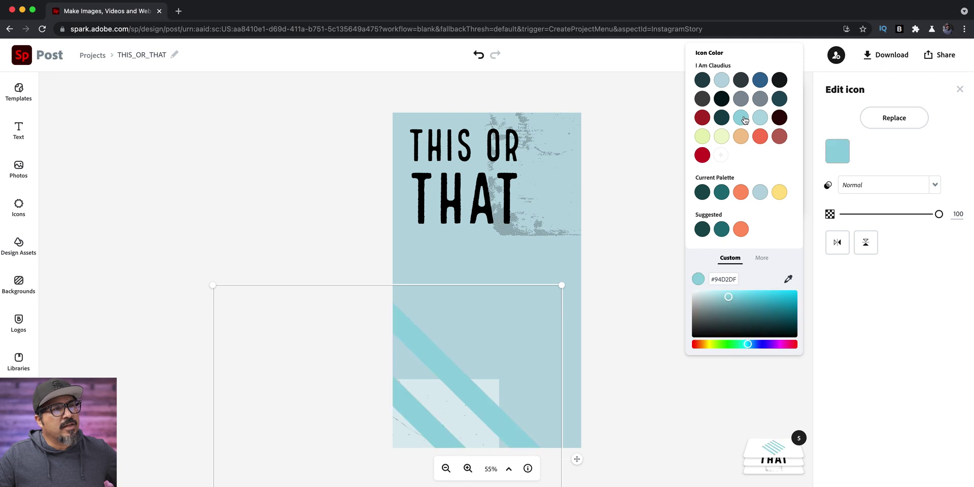
click(722, 99)
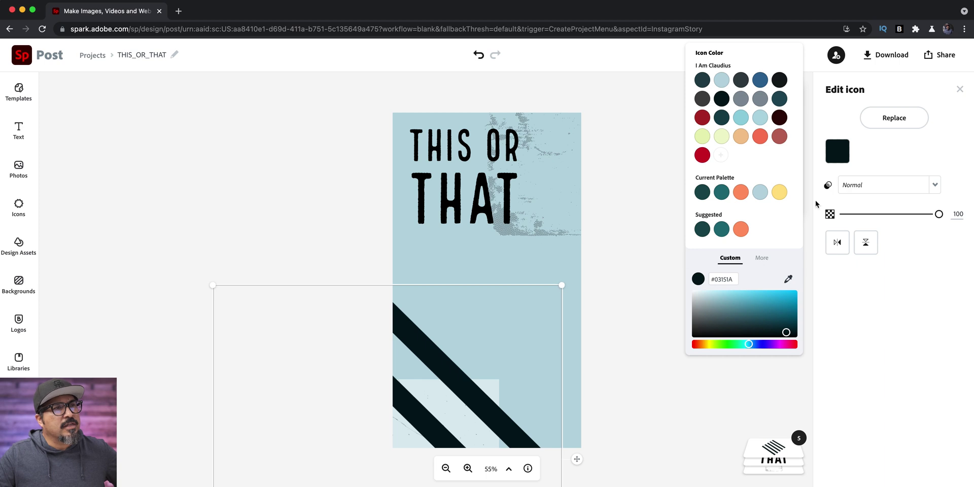
drag(883, 214, 851, 214)
click(652, 334)
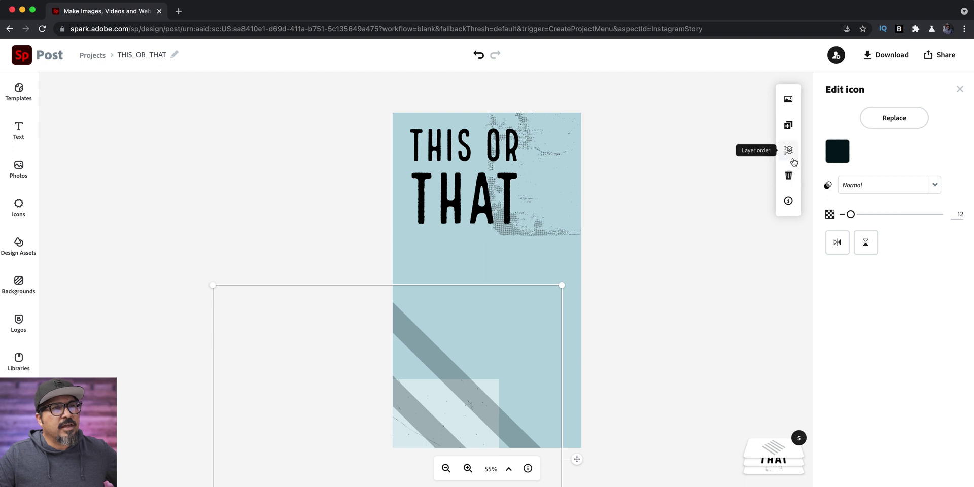
Send the stripes to the back, then move and delete the light rectangle
click(788, 150)
click(763, 191)
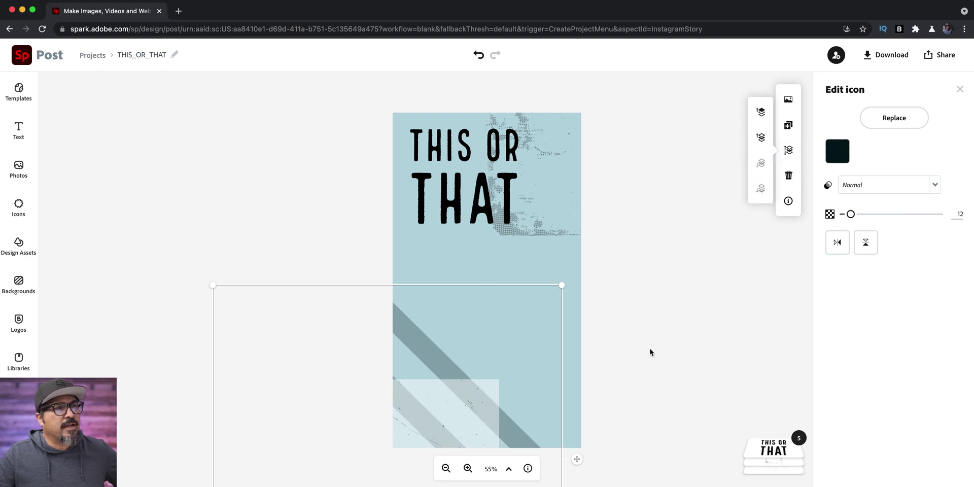
click(603, 390)
drag(456, 411, 345, 378)
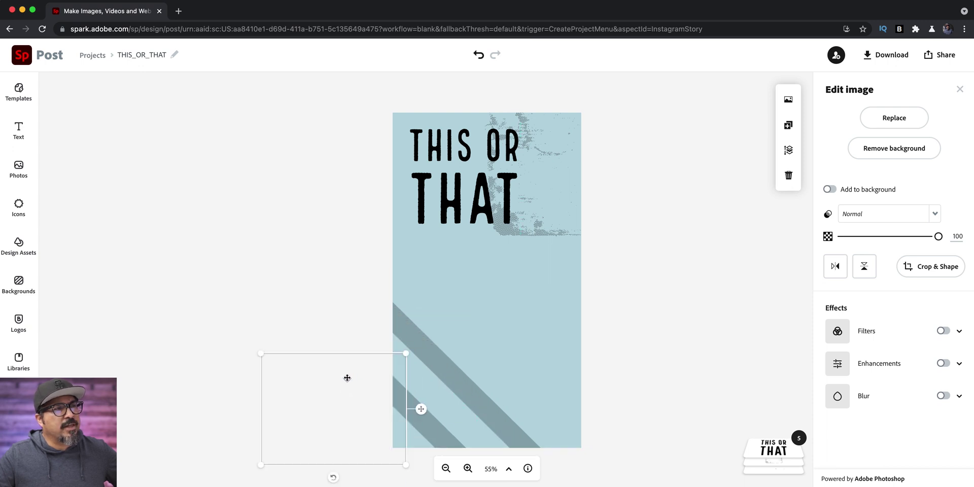
click(789, 175)
Add a new diagonal-lines icon and delete the old grey stripes
click(465, 378)
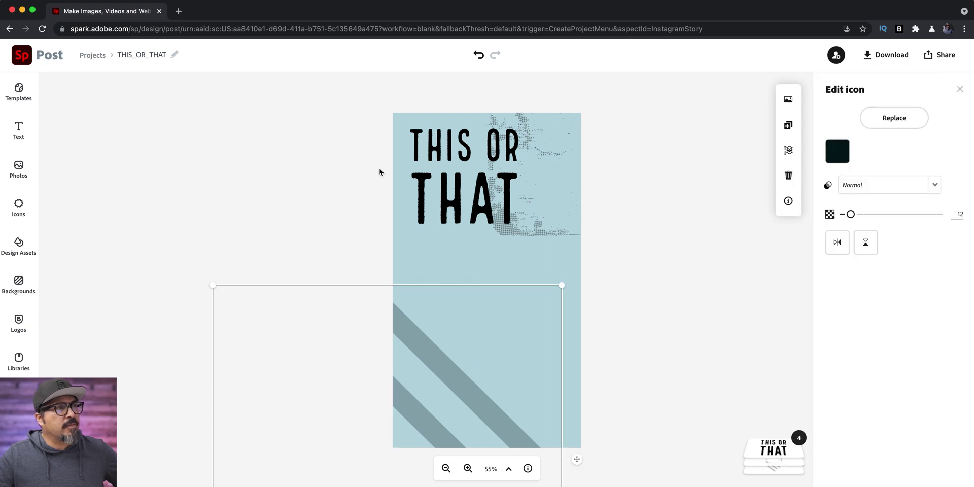
click(23, 211)
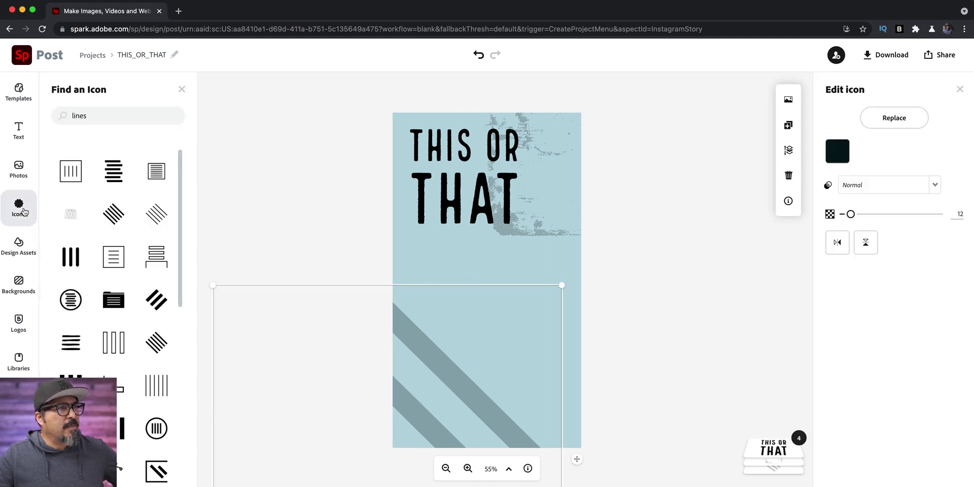
click(159, 215)
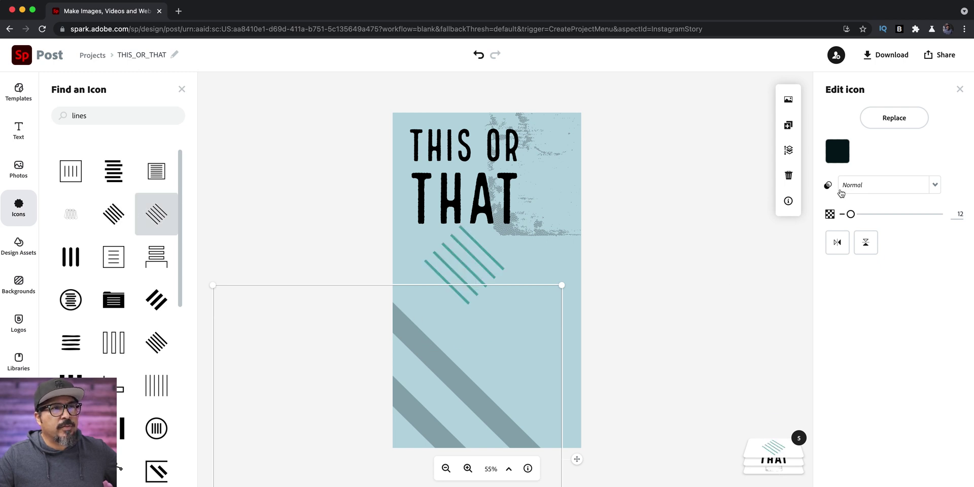
click(788, 175)
Enlarge the new lines icon and position it across the story's bottom-left corner
drag(489, 268, 444, 415)
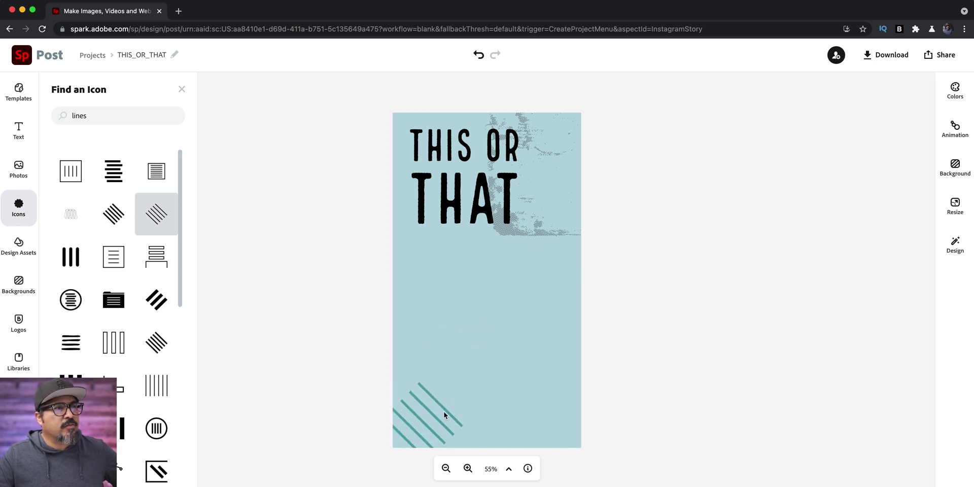
click(444, 415)
drag(476, 371, 433, 425)
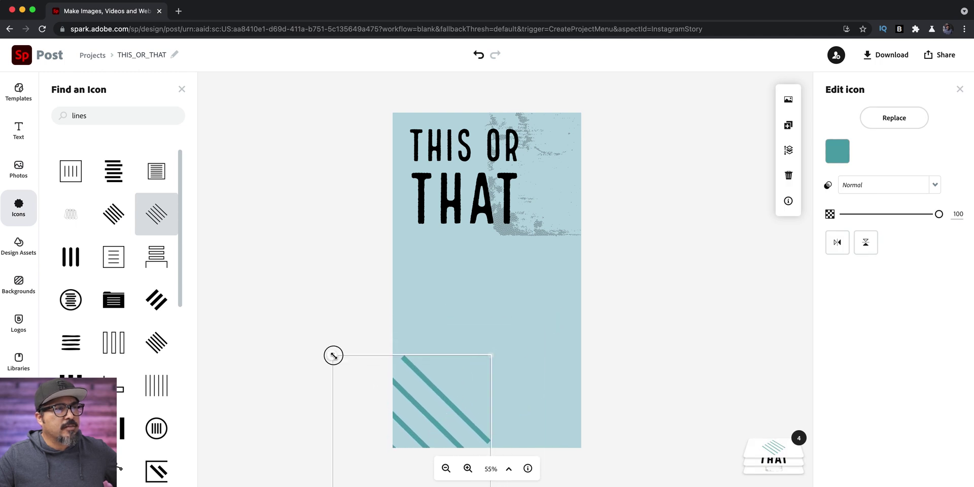
drag(332, 356, 236, 259)
drag(440, 330, 481, 388)
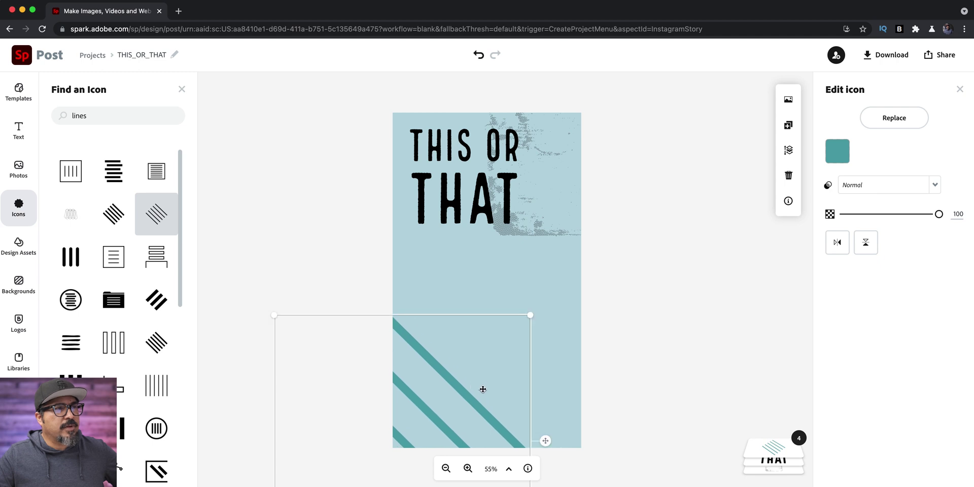
Recolour the lines icon dark teal #15444C
click(836, 158)
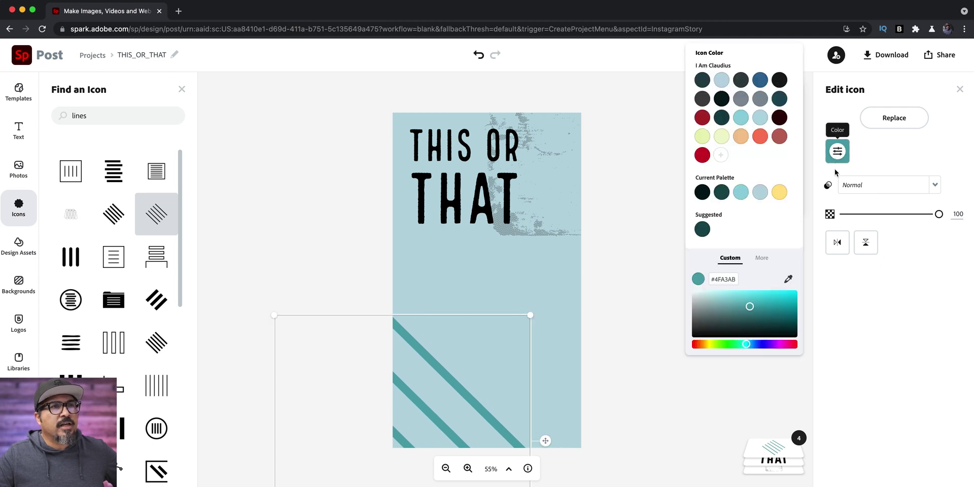
click(724, 118)
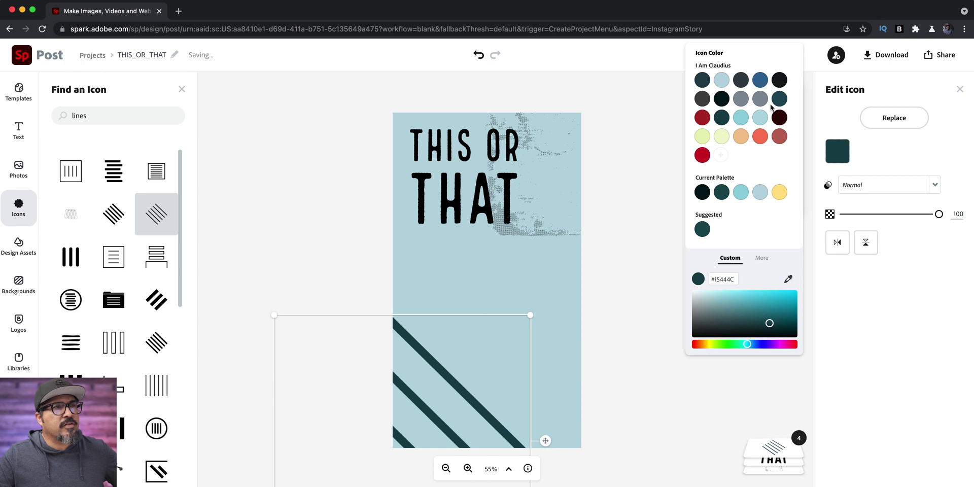
click(572, 236)
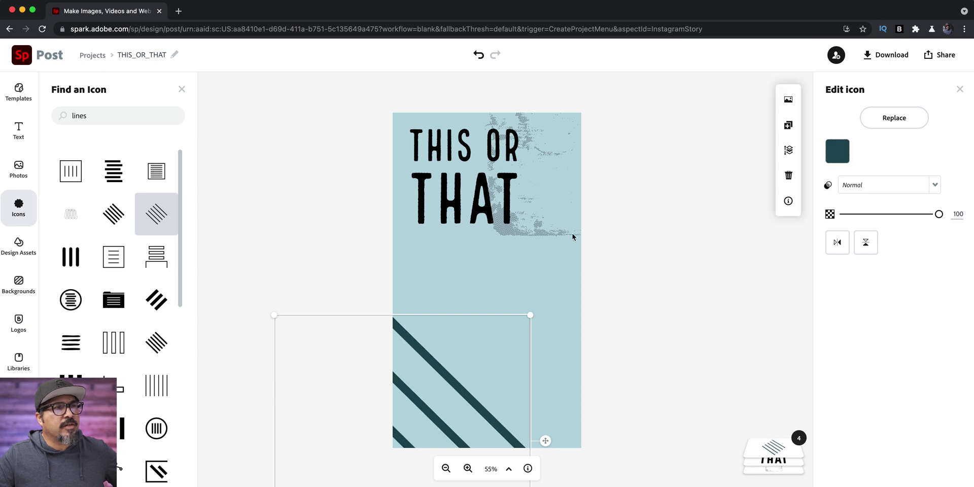
Fade the grunge texture behind the title to 22% opacity and nudge it down onto the card
click(546, 215)
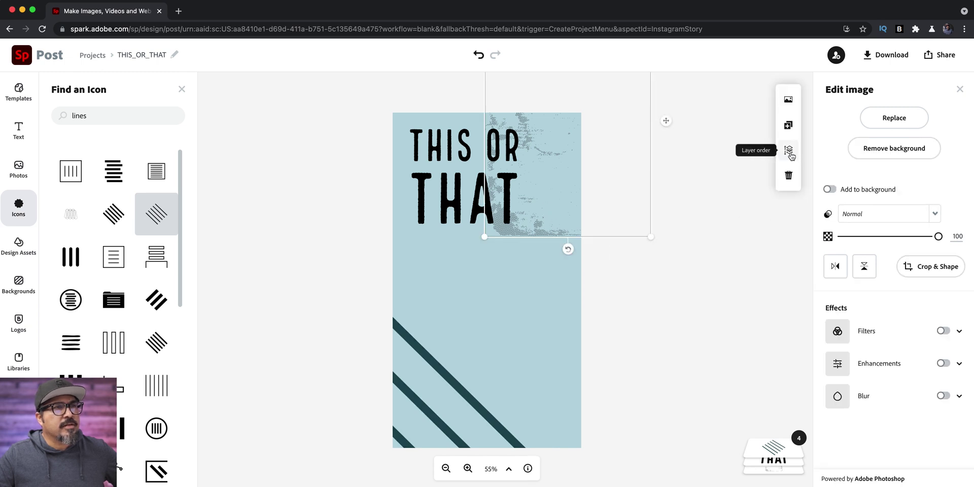
drag(857, 236, 863, 238)
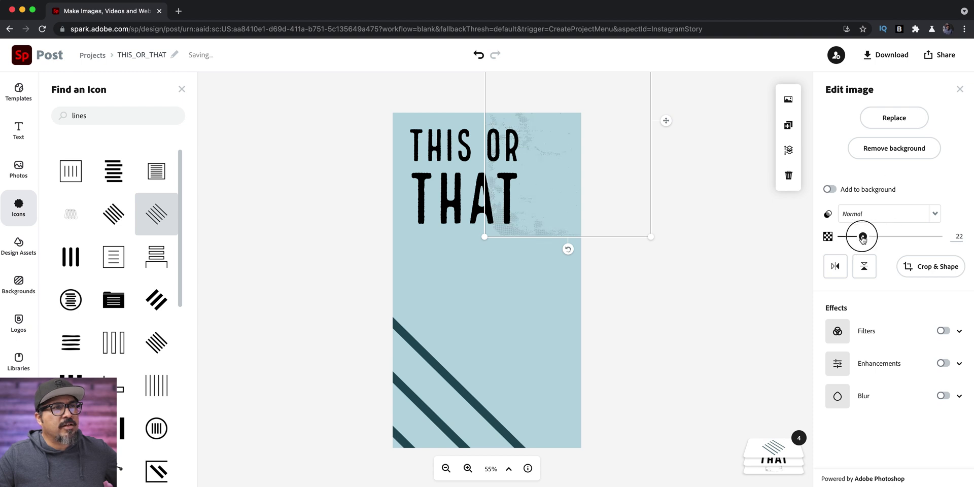
mouse_move(589, 209)
mouse_down()
mouse_move(524, 265)
mouse_move(510, 265)
mouse_move(581, 209)
mouse_move(591, 211)
mouse_move(583, 221)
mouse_up()
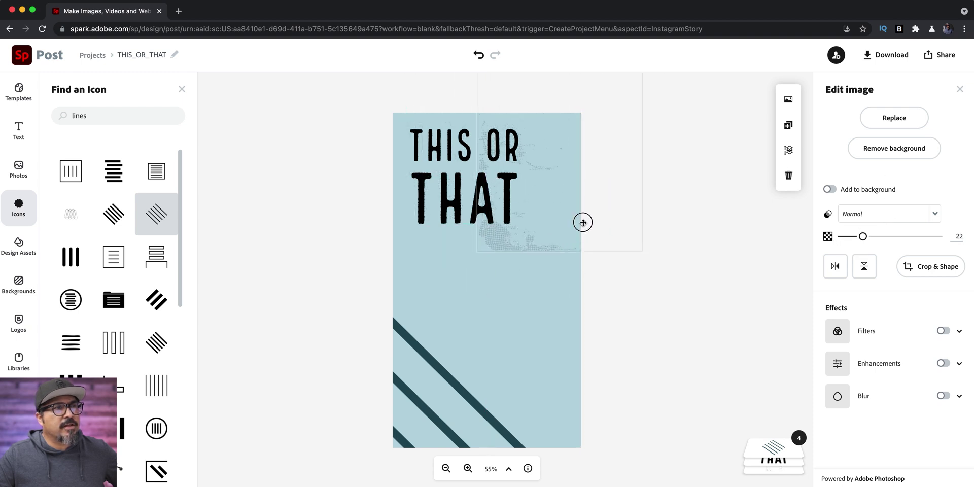
click(684, 222)
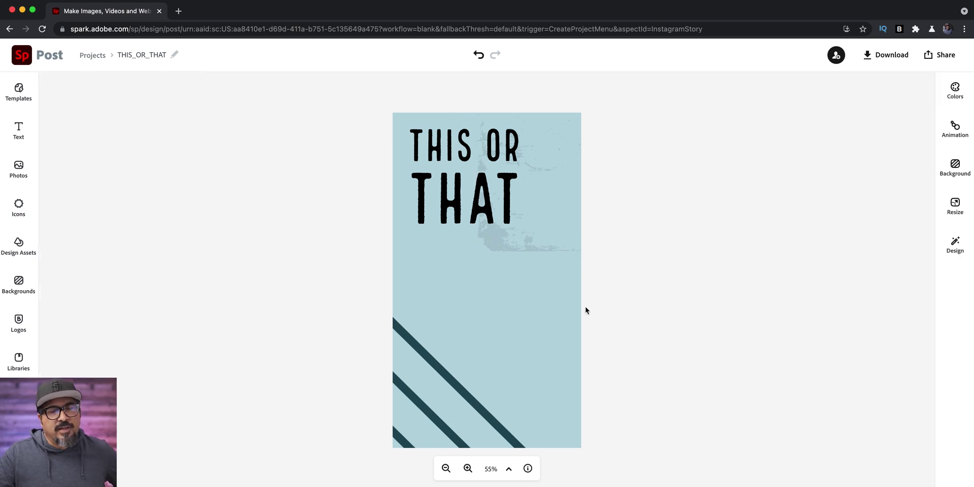
Set the THIS OR THAT headline in League Gothic Italic and shrink it to size 194.7
click(489, 186)
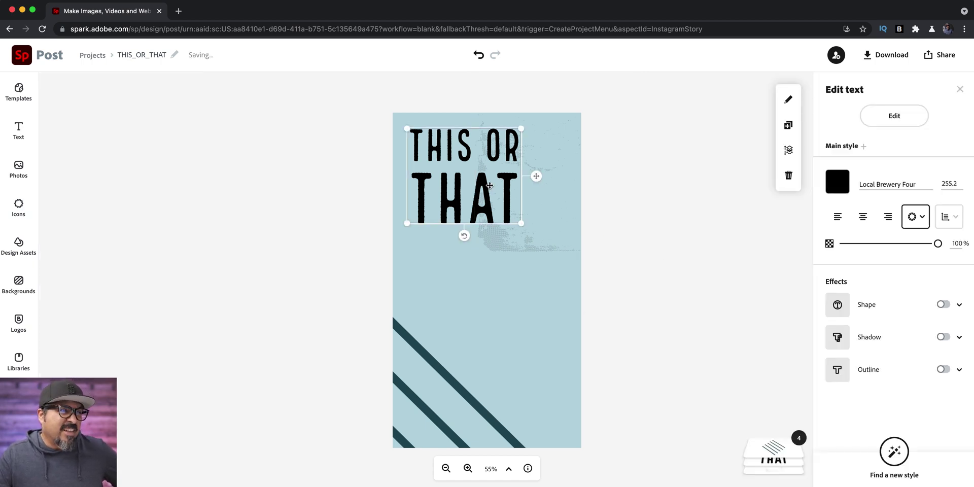
click(929, 185)
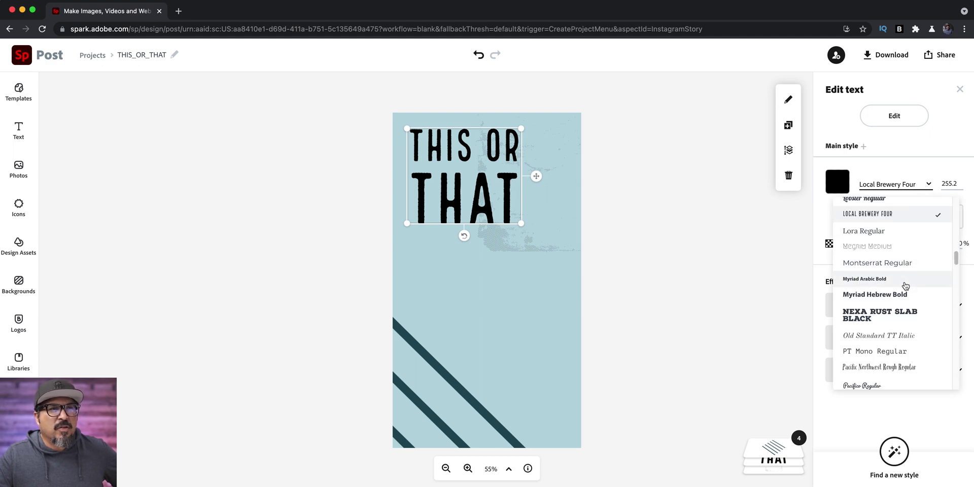
scroll(904, 287, up, 5)
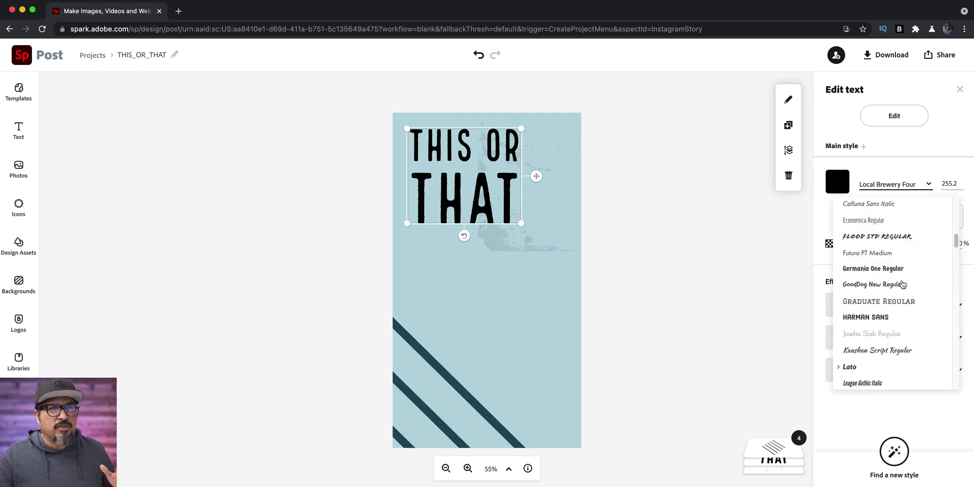
scroll(870, 334, down, 3)
click(866, 307)
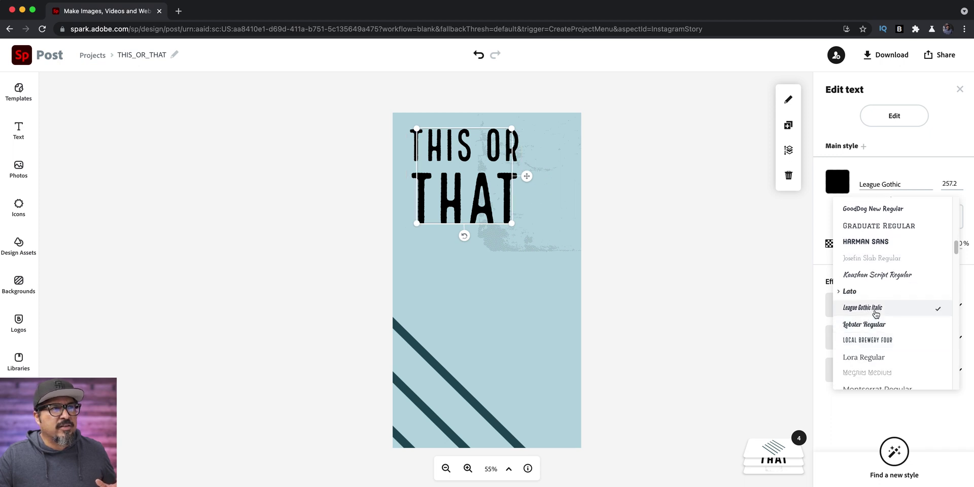
drag(510, 220, 551, 199)
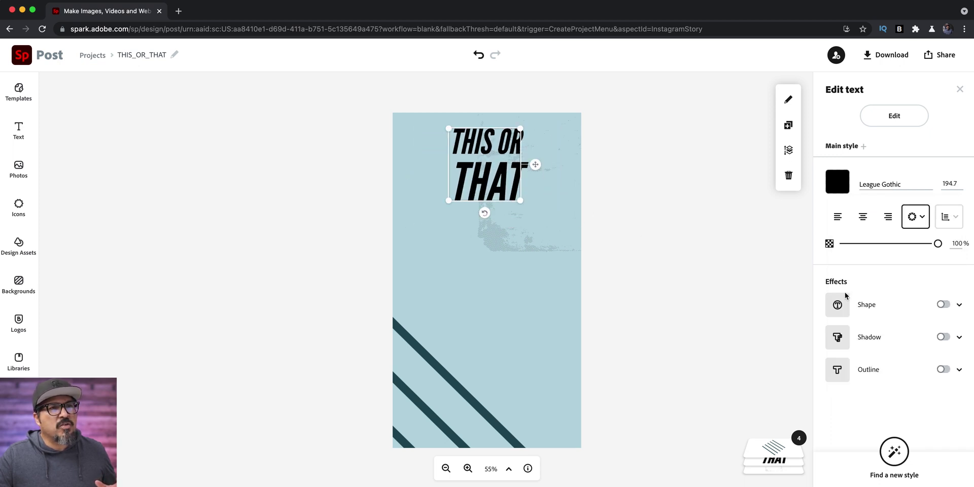
Switch the headline to Bebas Neue, enlarge it to size 249.5, and move it top-left
click(907, 184)
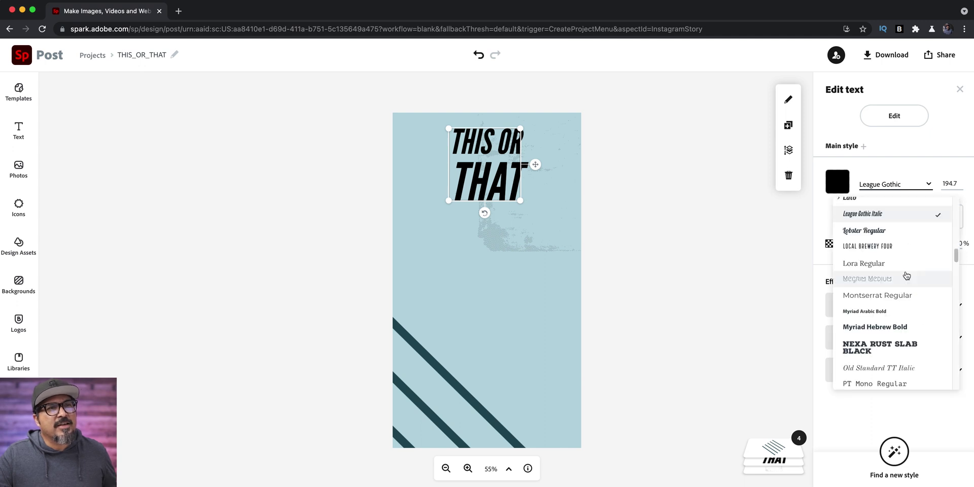
scroll(906, 275, up, 4)
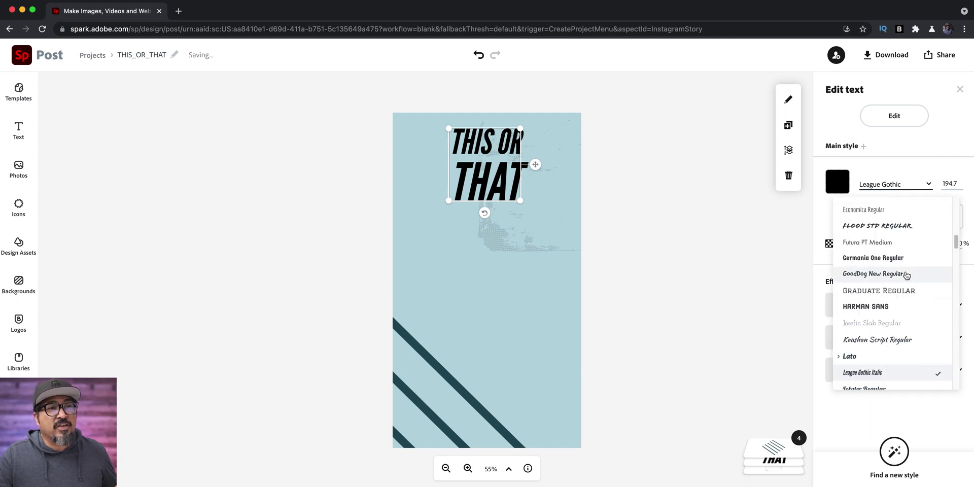
scroll(906, 269, up, 2)
scroll(902, 254, up, 5)
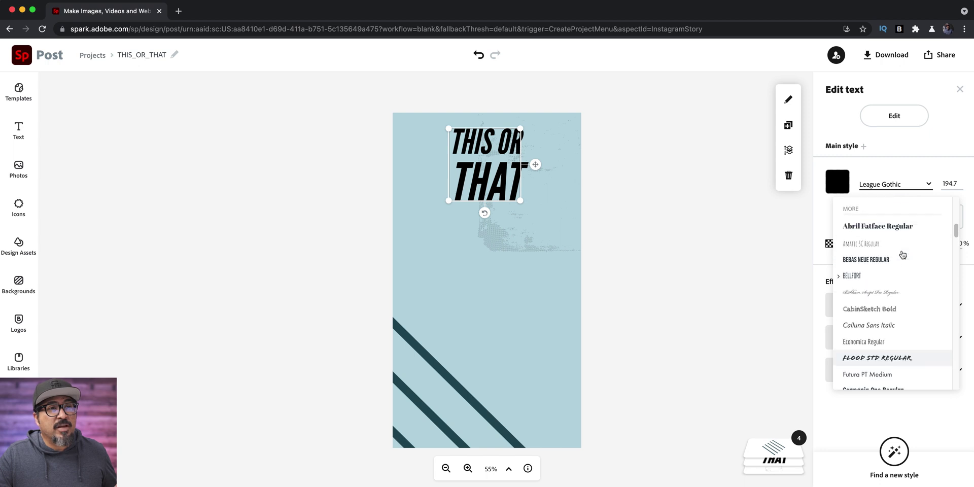
click(898, 280)
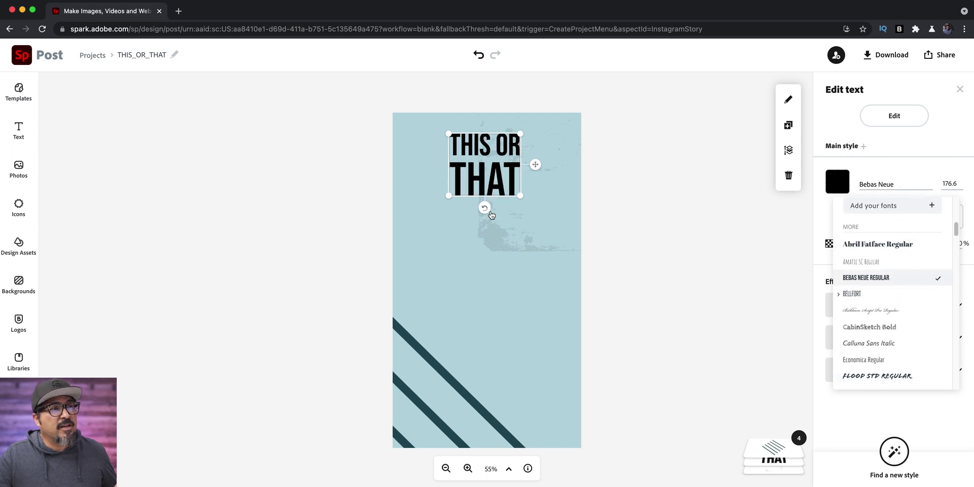
drag(520, 195, 548, 230)
drag(480, 202, 458, 197)
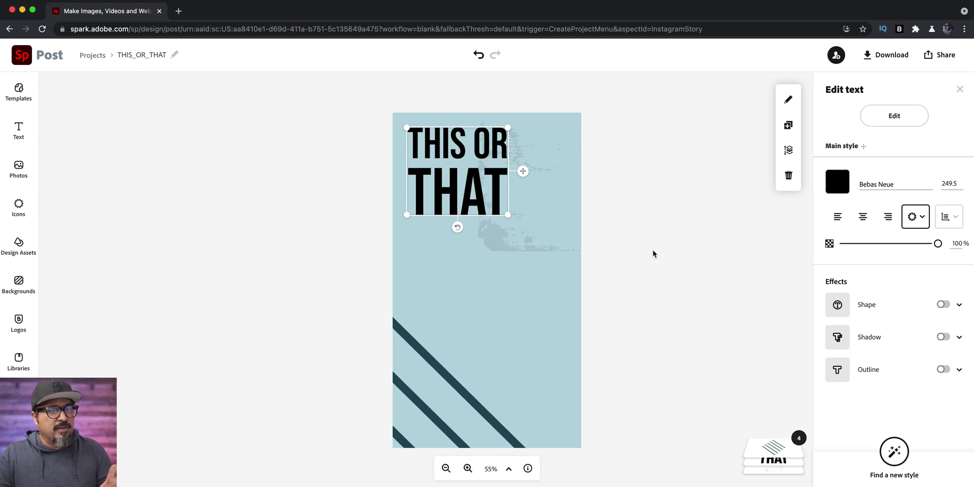
click(463, 384)
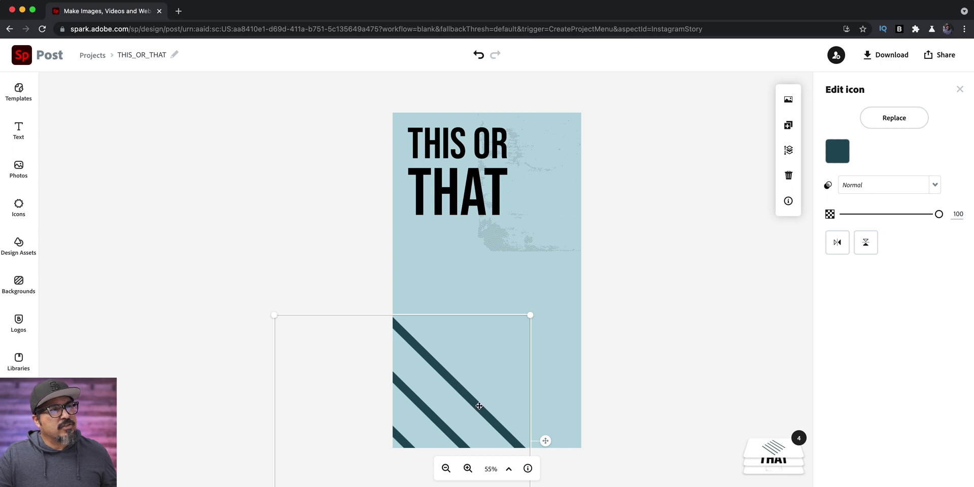
Shift the diagonal stripes icon left and bring up icon search with the old term selected
drag(479, 406, 468, 405)
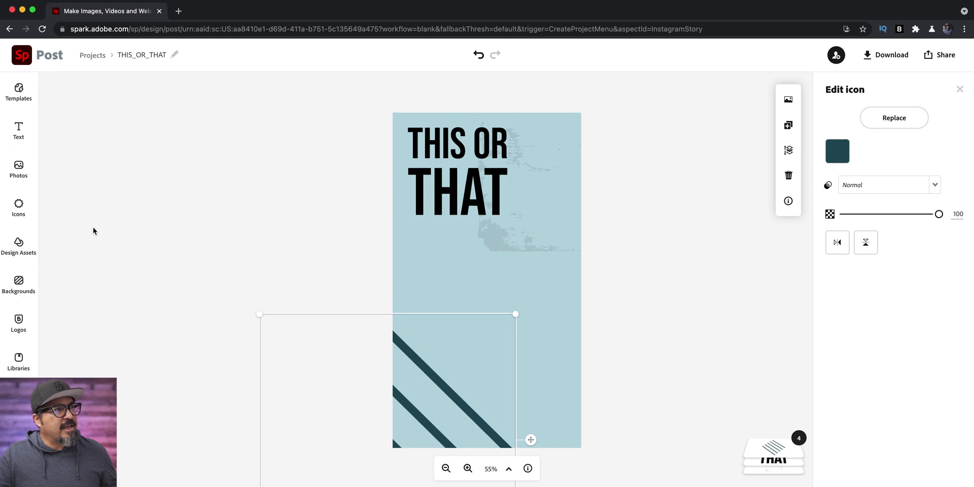
click(18, 207)
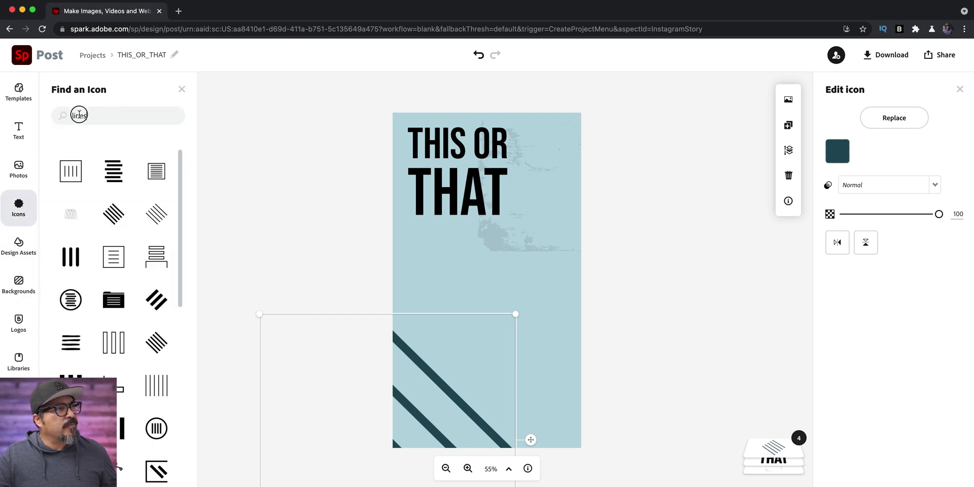
double_click(79, 115)
Search icons for 'square', then 'rectangle', and place a filled rectangle in the bottom-right corner
text(square)
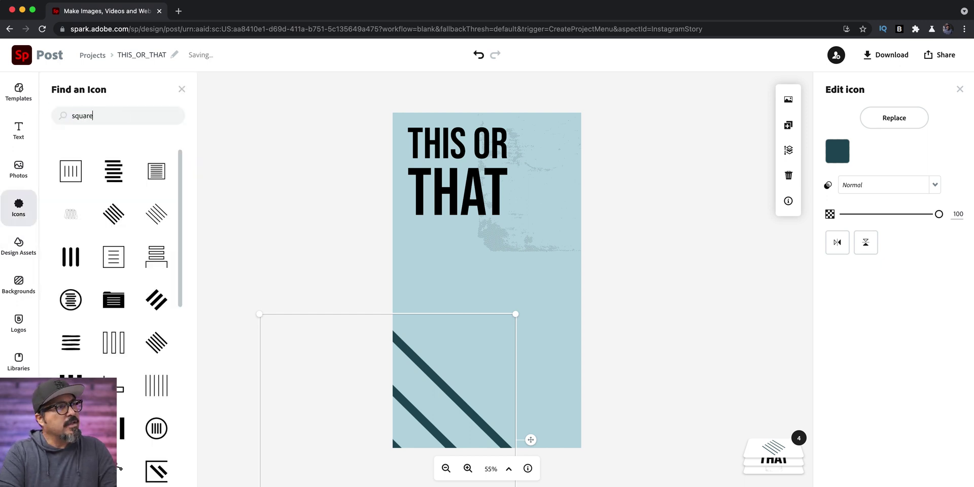
key(Return)
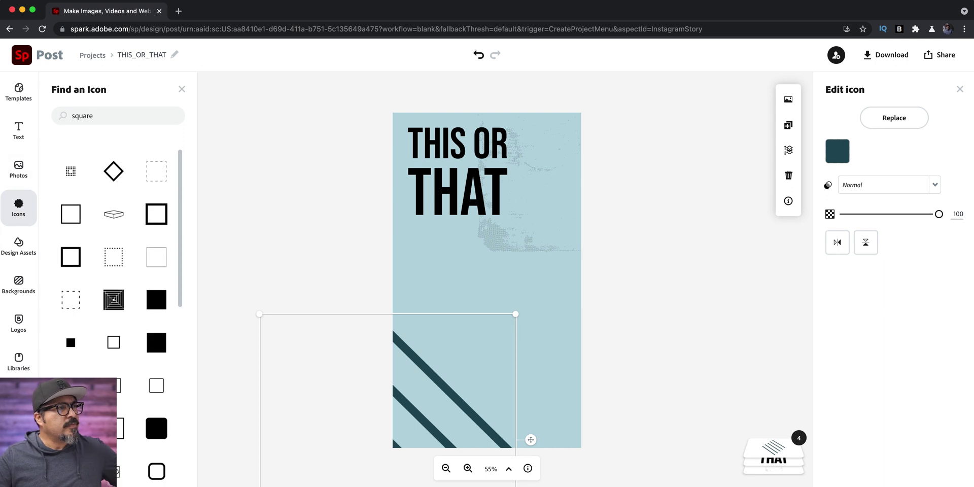
double_click(83, 116)
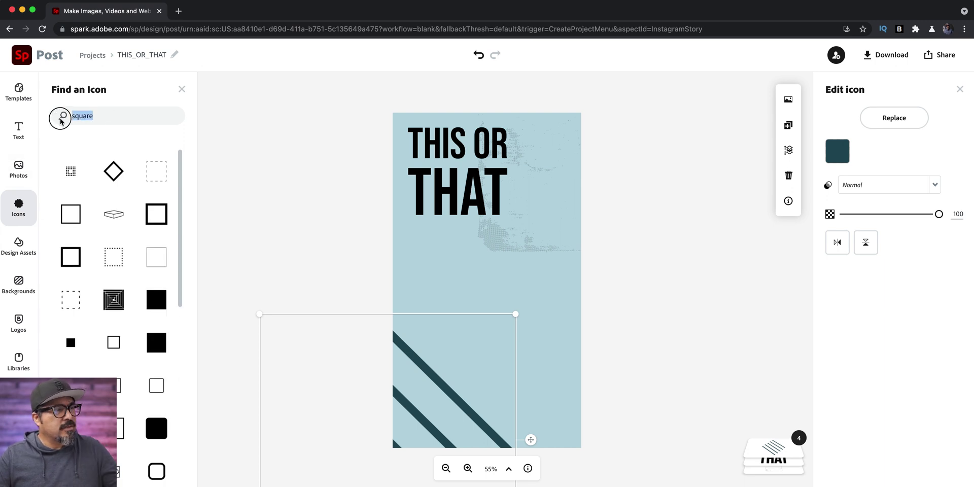
text(rec)
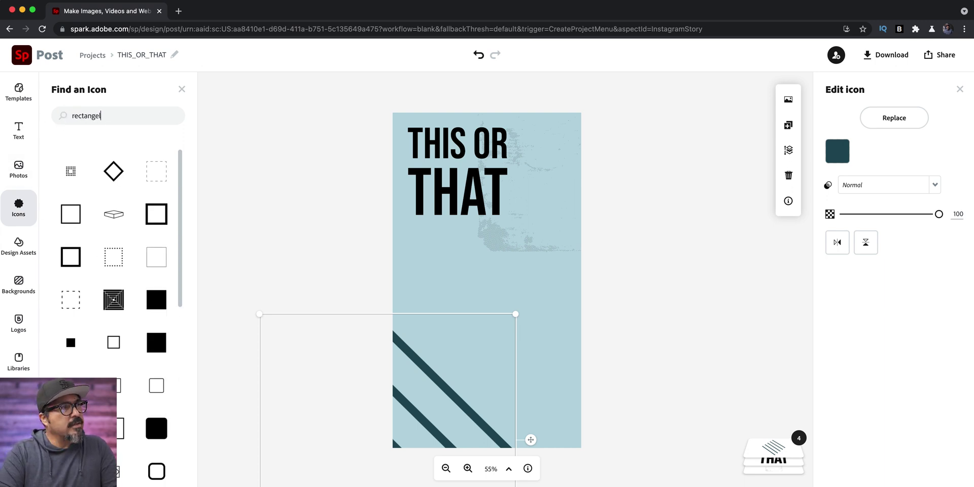
text(tangle)
key(Return)
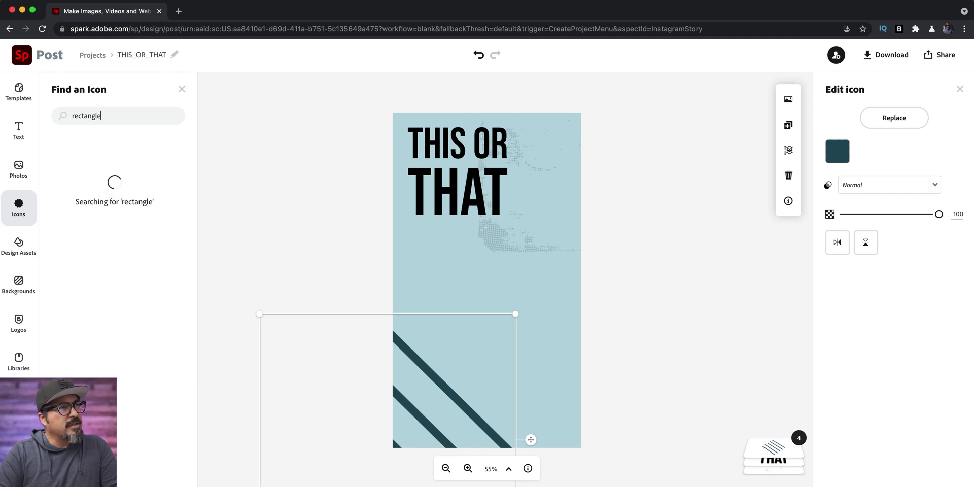
click(154, 257)
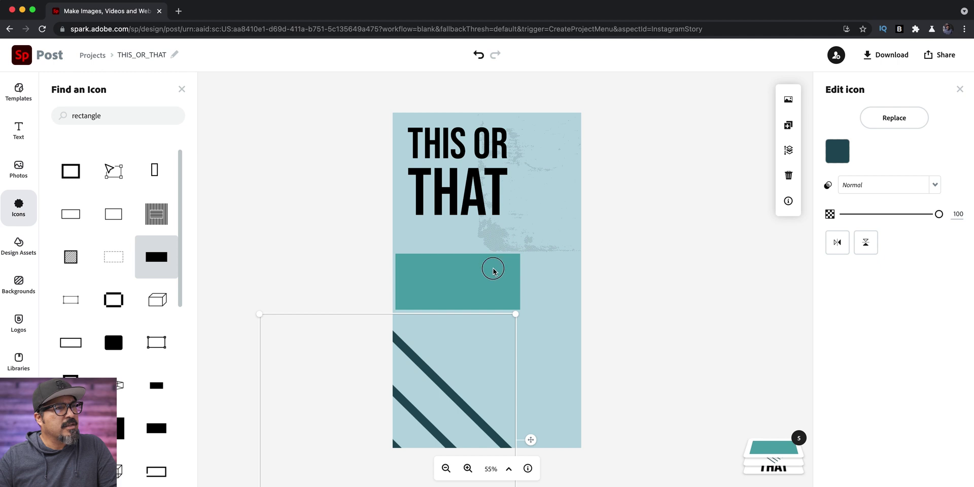
drag(494, 268, 568, 401)
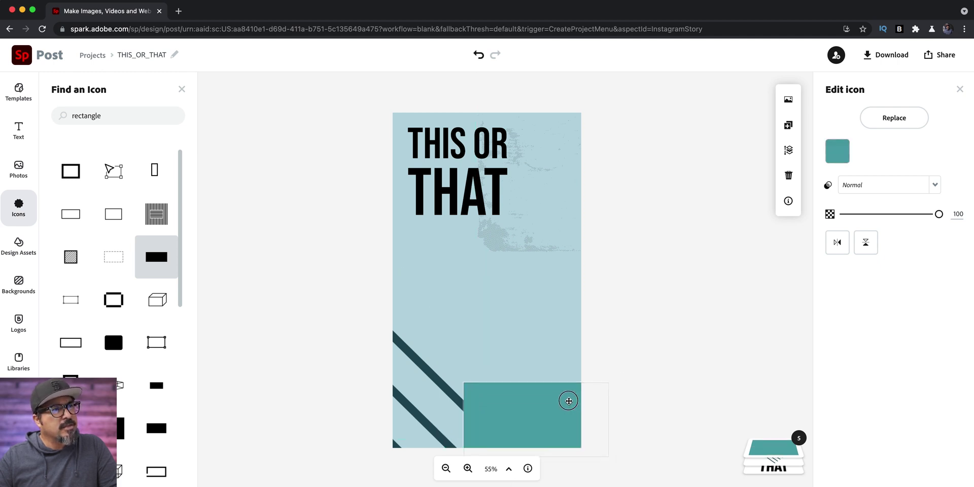
Reposition the diagonal stripes graphic down and left beside the rectangle
click(434, 406)
drag(402, 426, 397, 399)
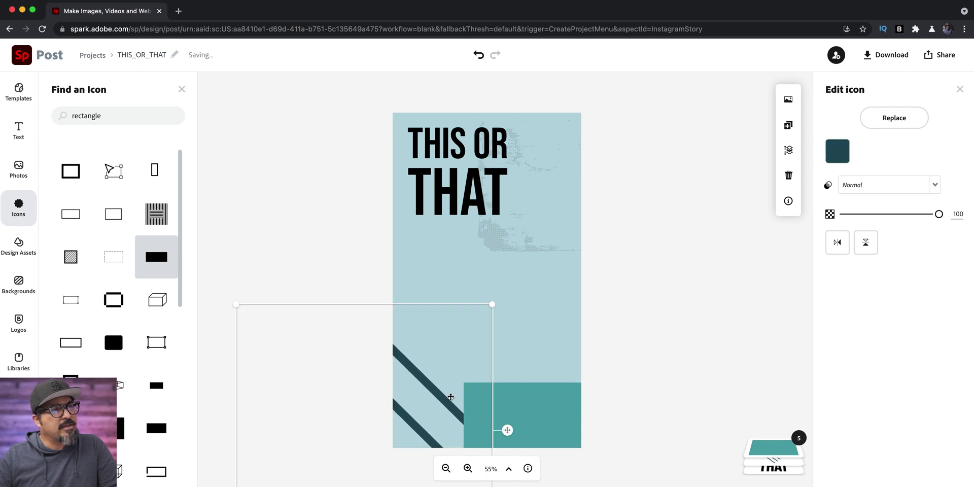
click(642, 343)
Color the THIS OR THAT title and the rectangle the same dark teal
click(462, 208)
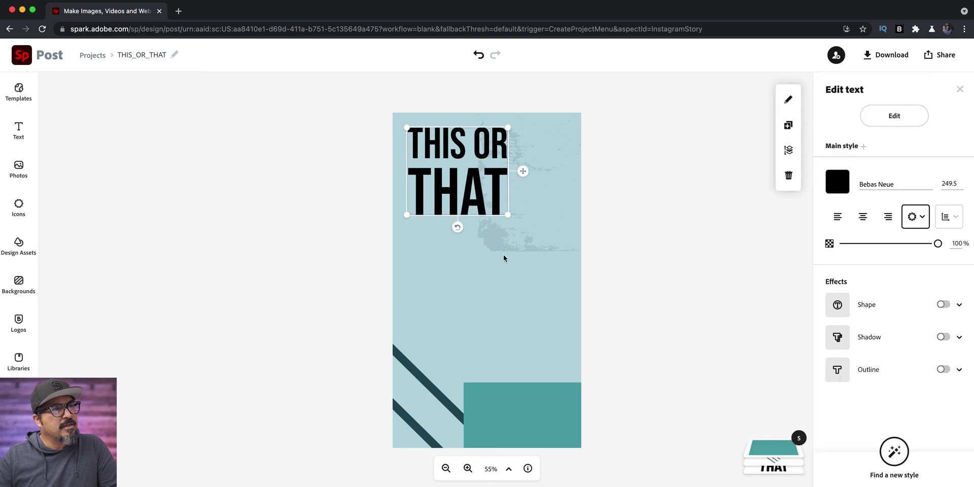
click(837, 181)
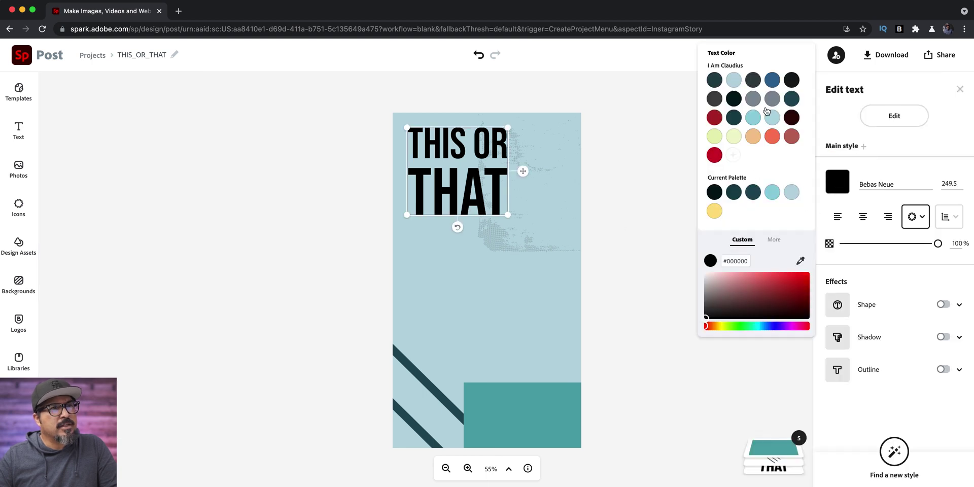
click(792, 99)
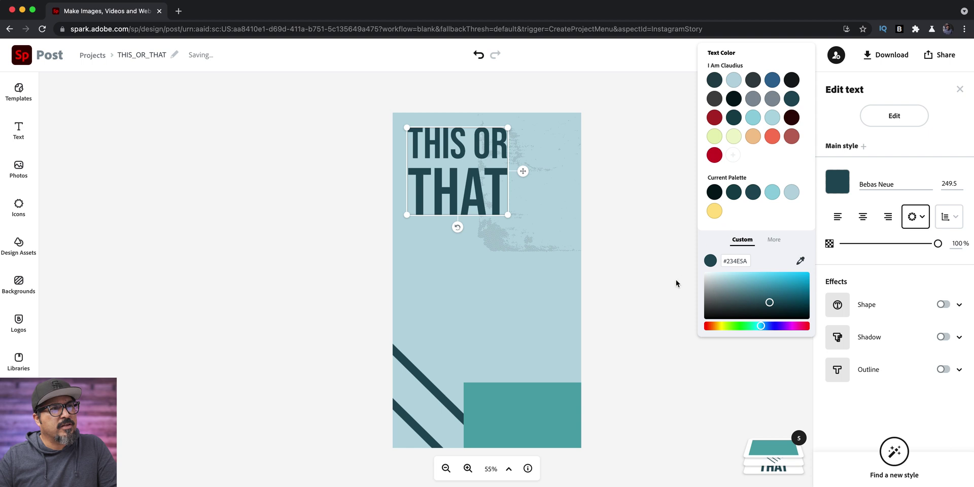
click(528, 411)
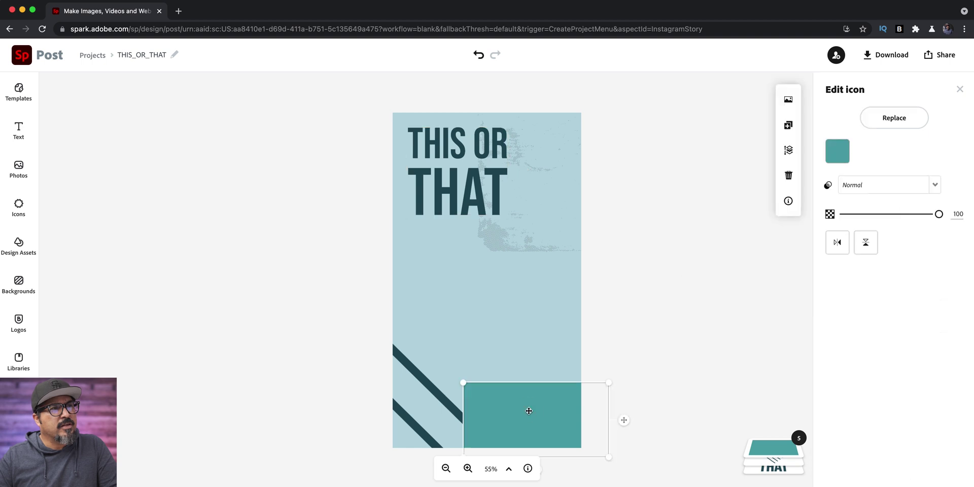
click(837, 151)
click(867, 243)
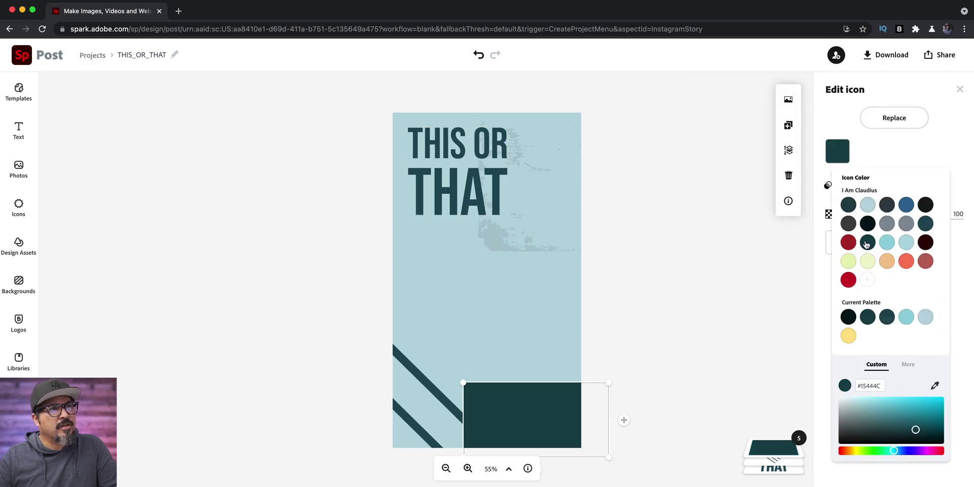
click(924, 227)
click(641, 260)
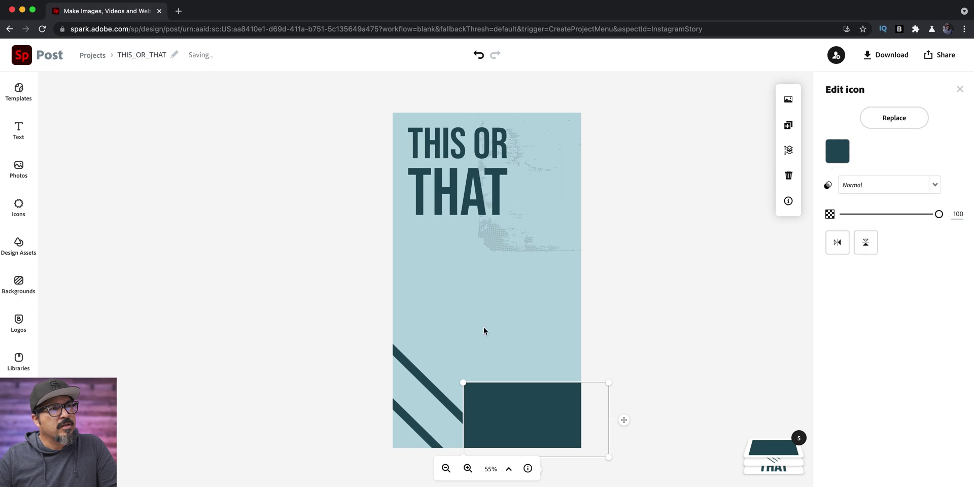
Turn the diagonal stripes graphic white using the extra preset colors
click(408, 376)
click(837, 151)
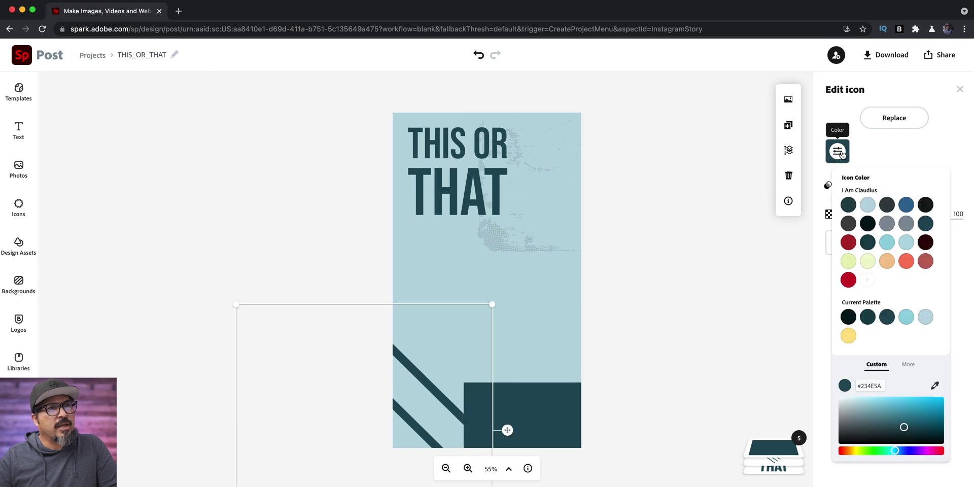
click(904, 364)
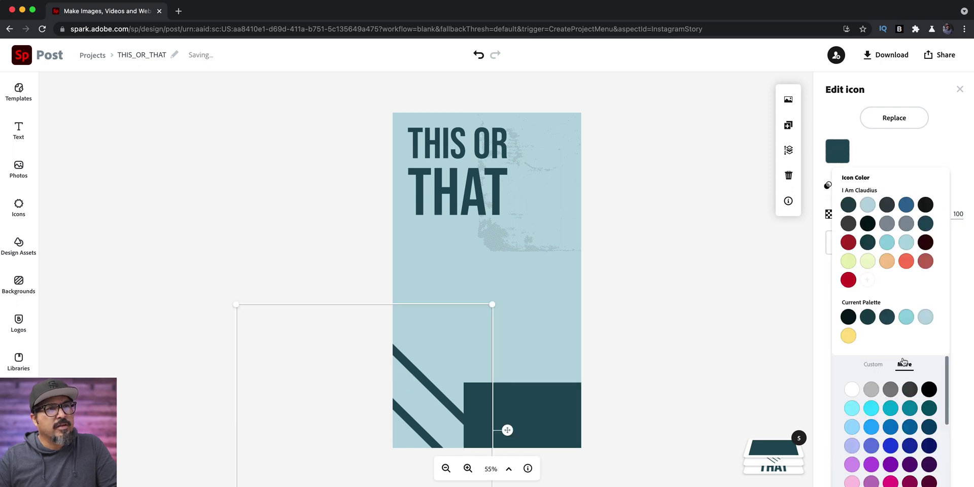
click(857, 389)
click(589, 303)
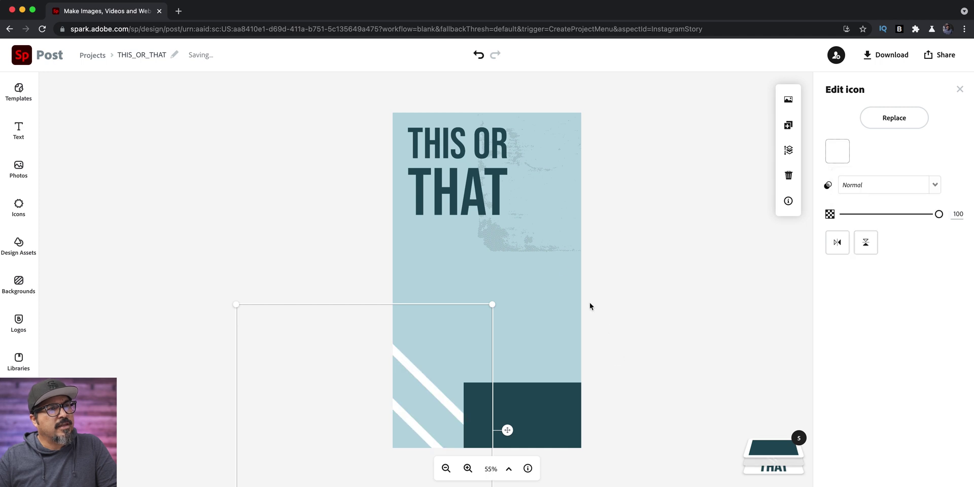
click(540, 248)
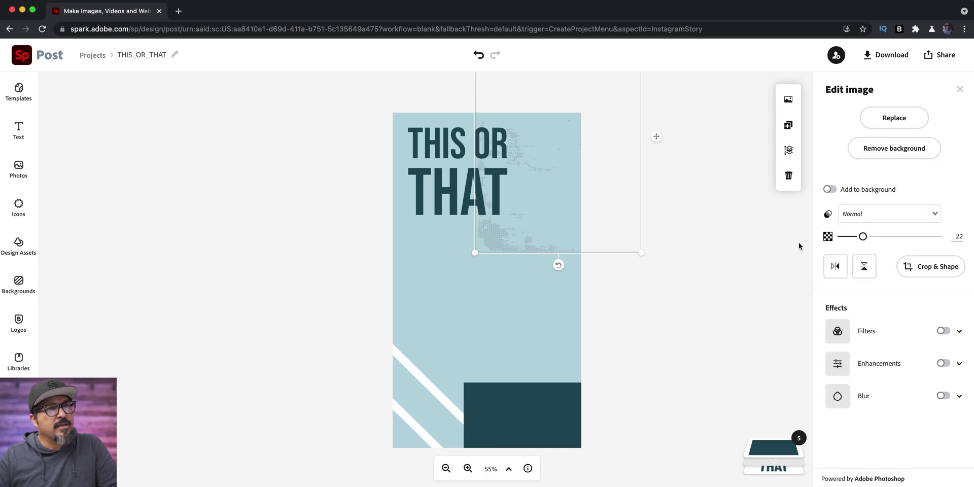
click(657, 321)
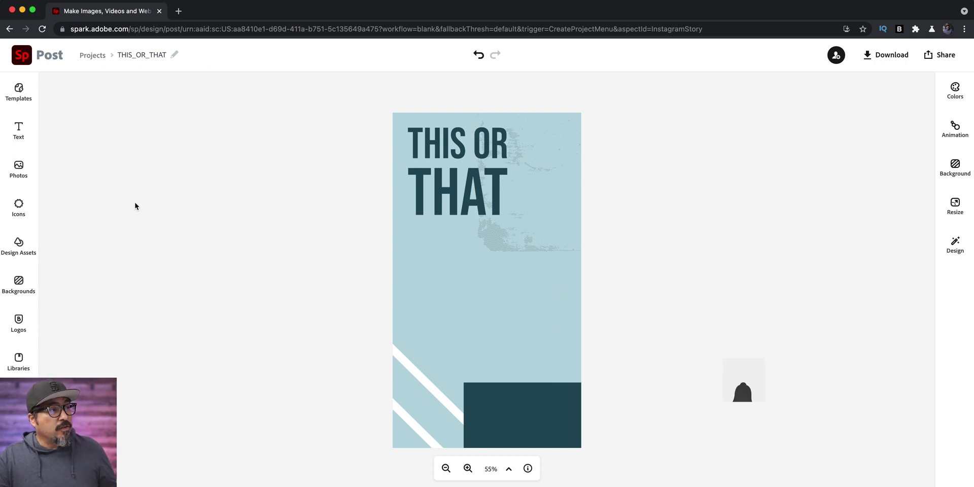
Add a new text box reading 'food' and drag it into the dark teal rectangle
click(17, 136)
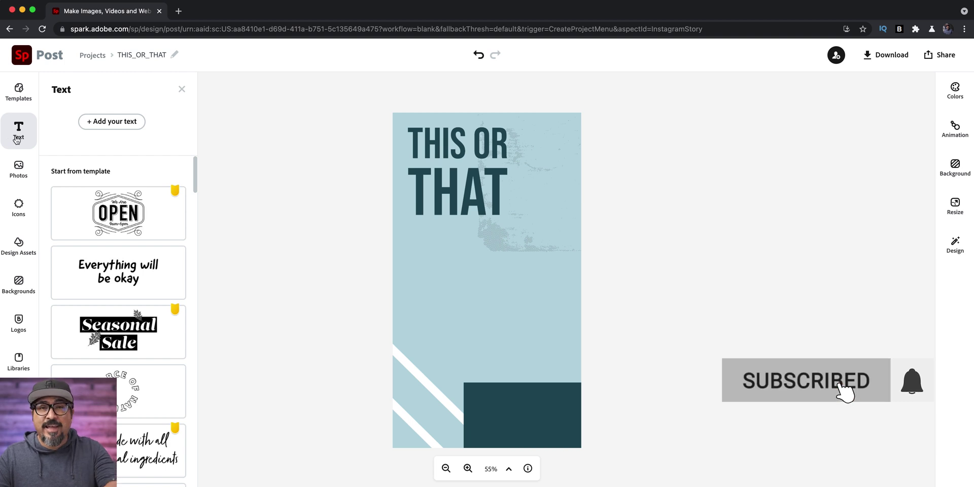
click(82, 121)
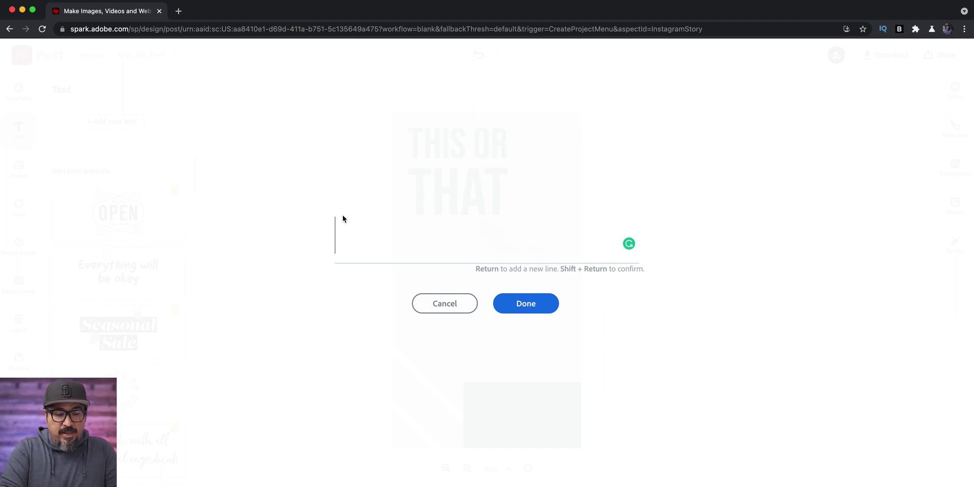
text(tech)
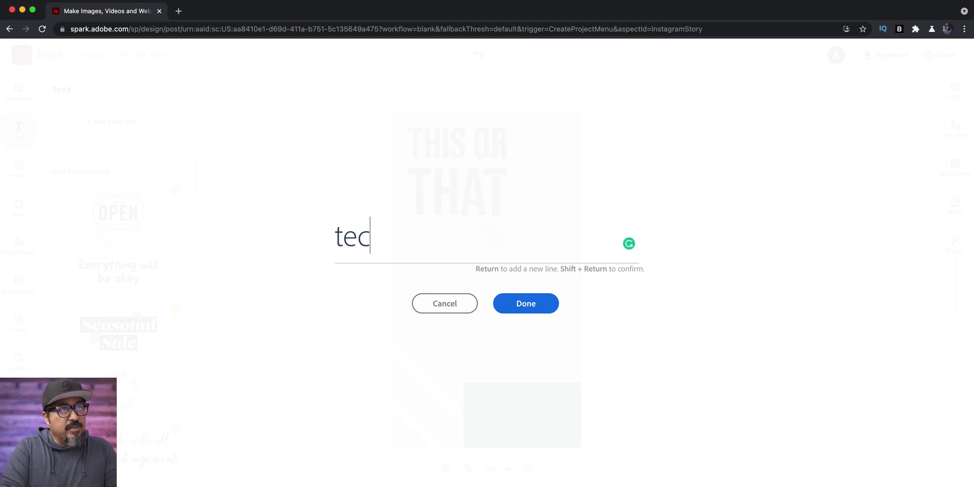
key(BackSpace)
key(BackSpace)
key(BackSpace)
key(BackSpace)
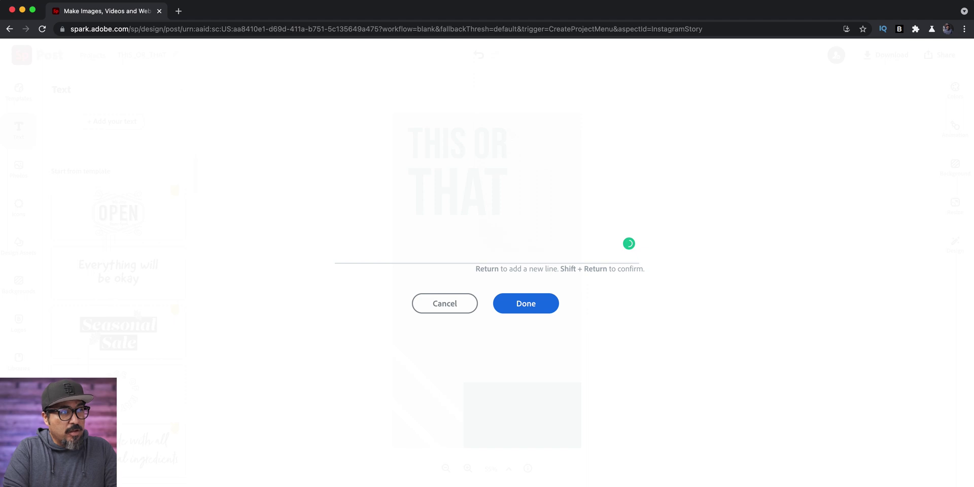
text(food)
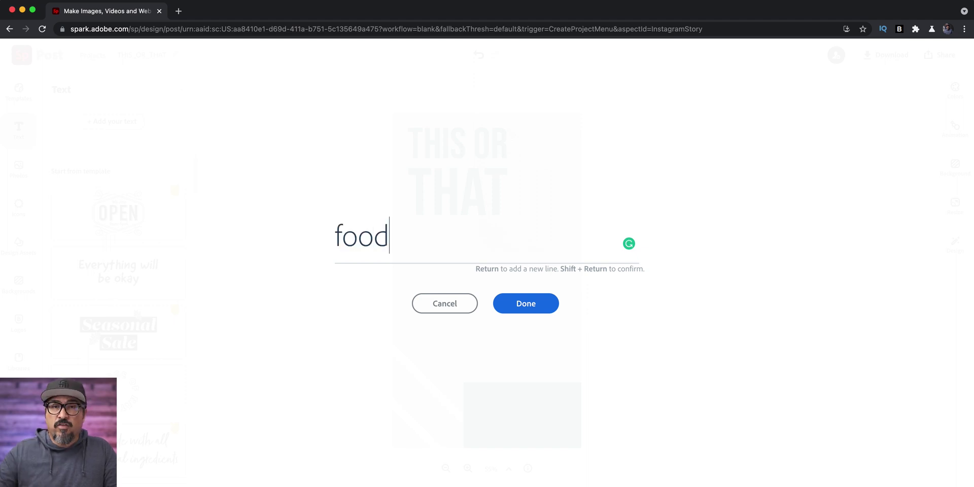
click(538, 304)
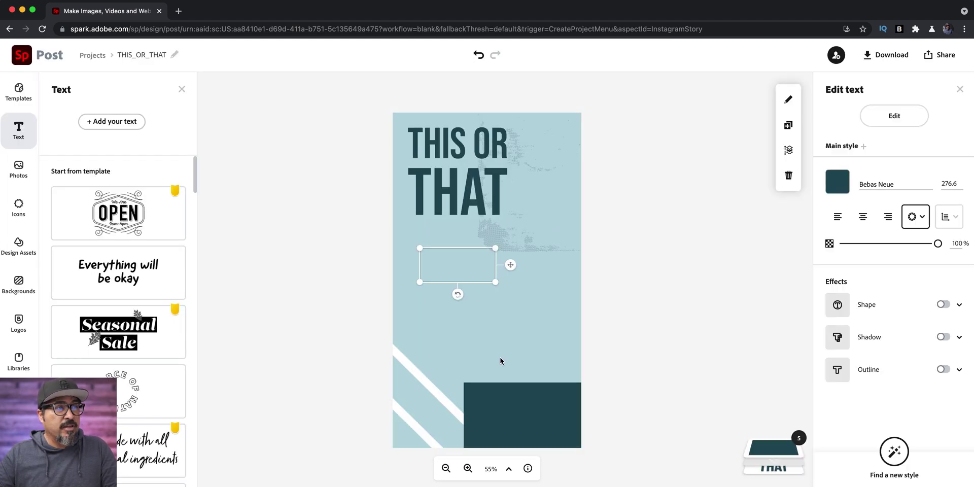
drag(465, 275, 531, 424)
Change the food text's font to Pacifico Regular
click(182, 89)
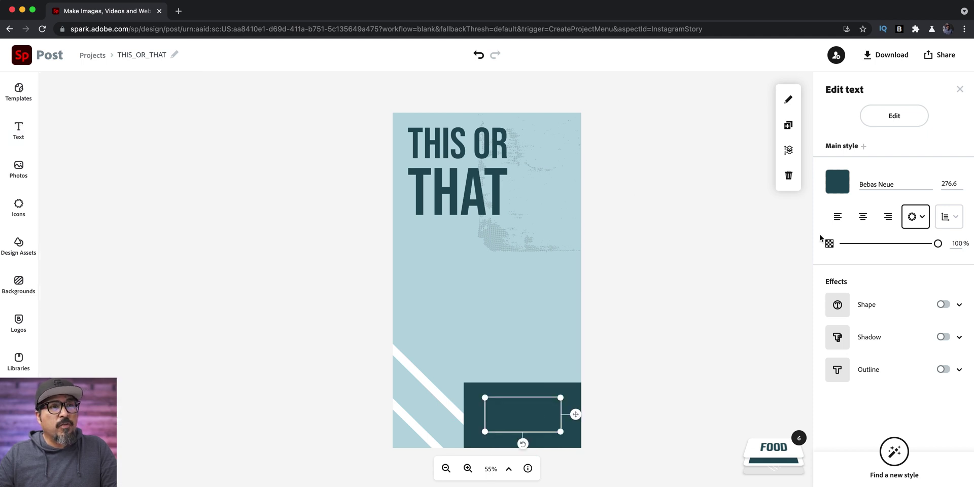
click(928, 185)
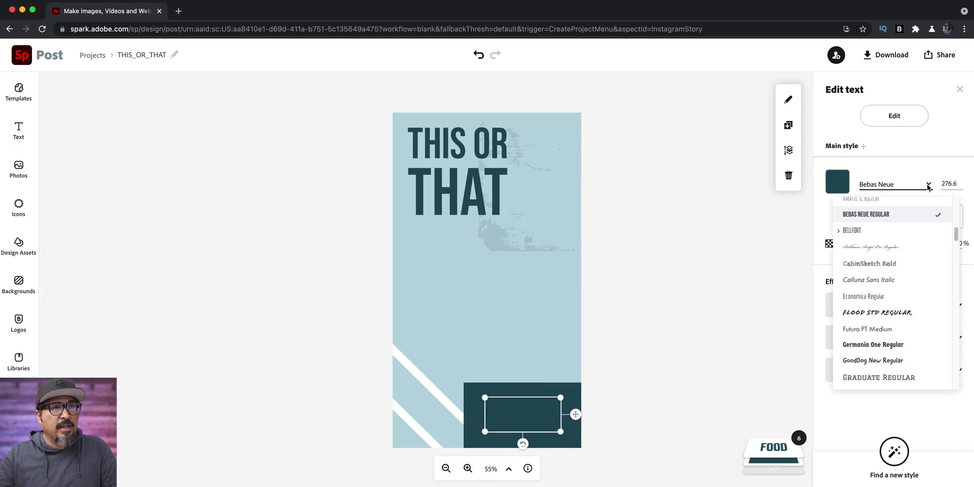
scroll(902, 286, up, 2)
scroll(902, 287, up, 5)
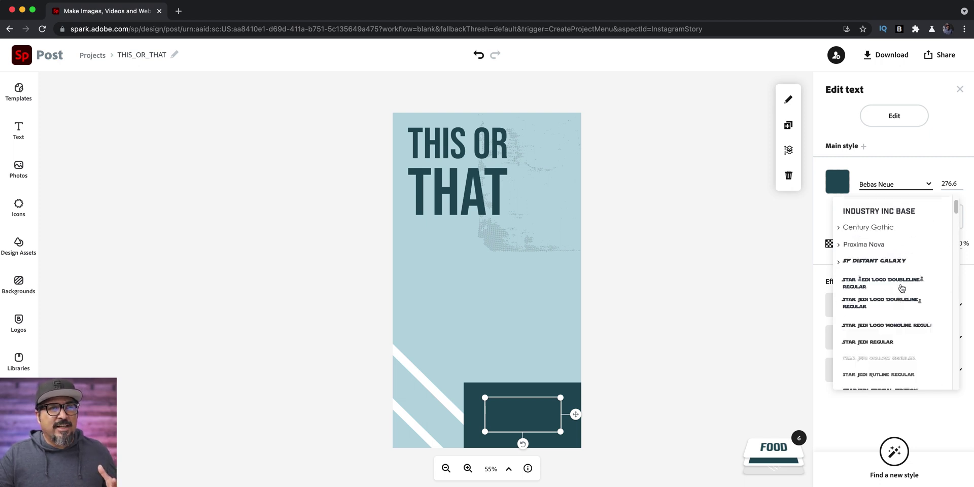
scroll(902, 287, down, 10)
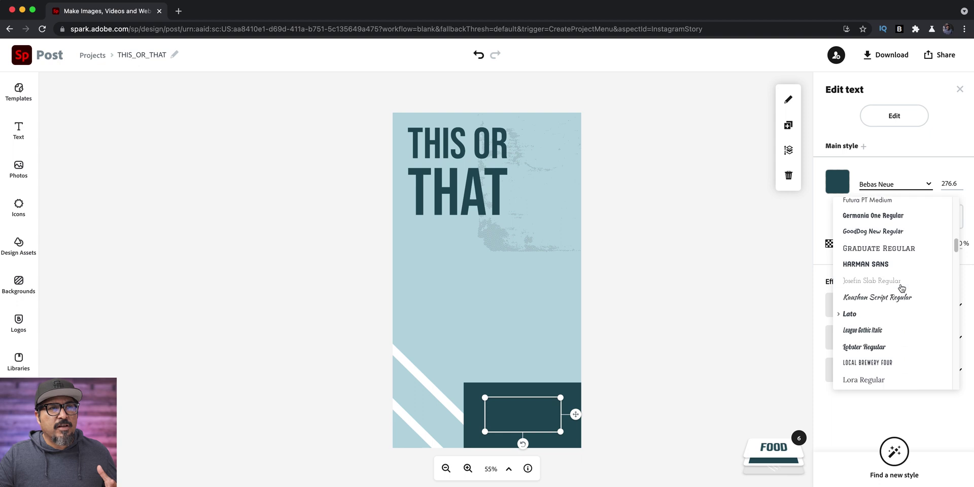
scroll(902, 288, down, 5)
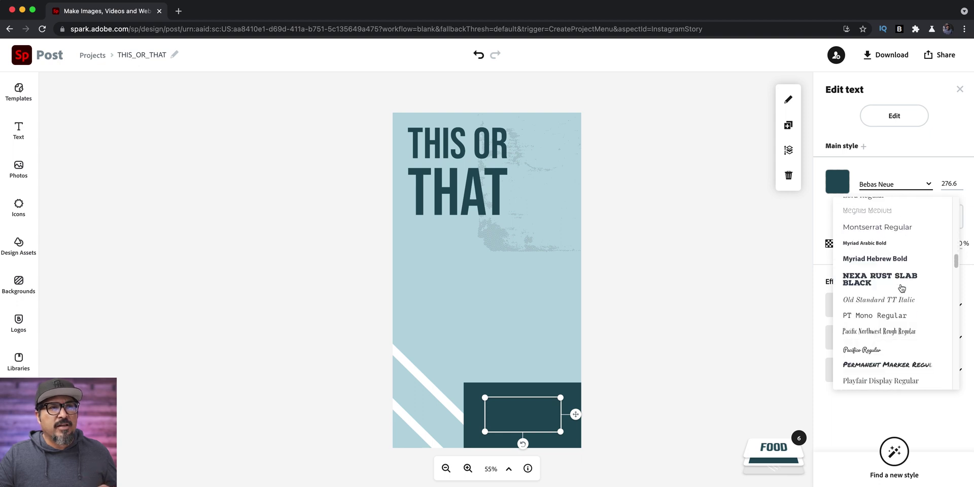
click(890, 347)
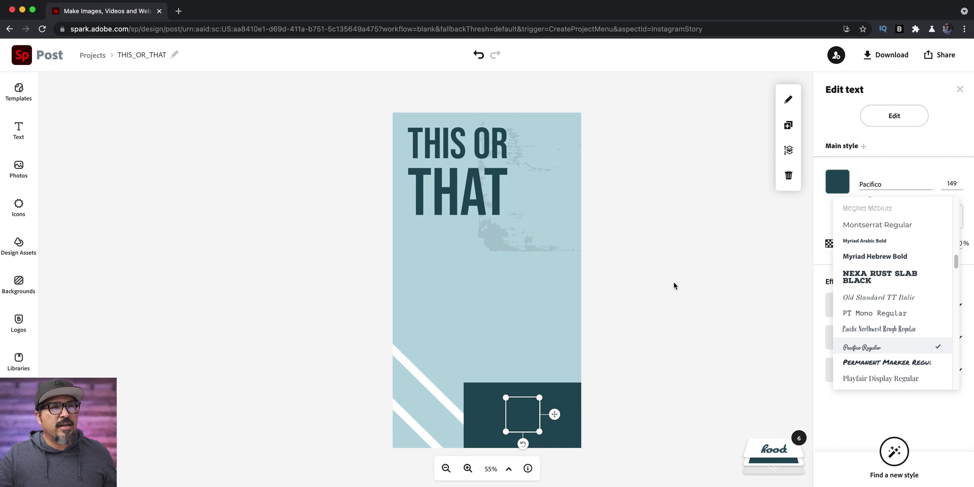
Adjust the food text's layer order, make it white, and enlarge it to size 224.2
click(788, 150)
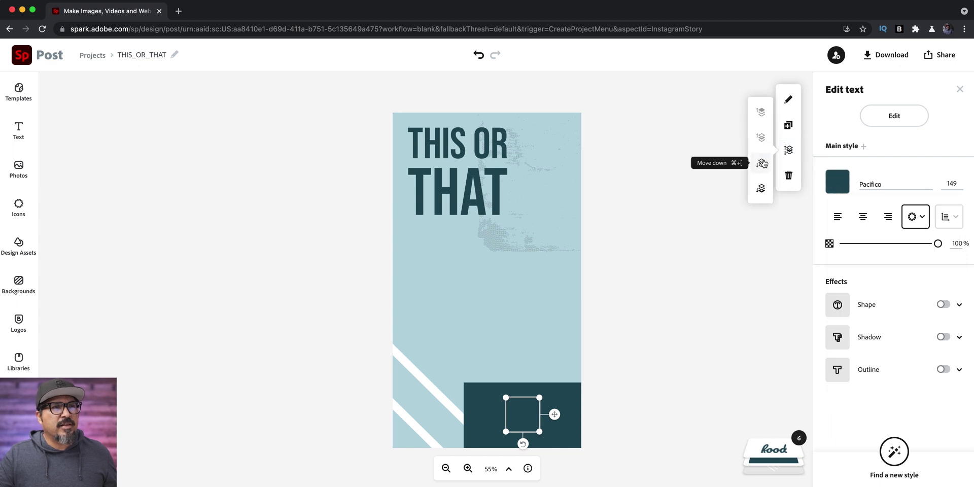
click(762, 164)
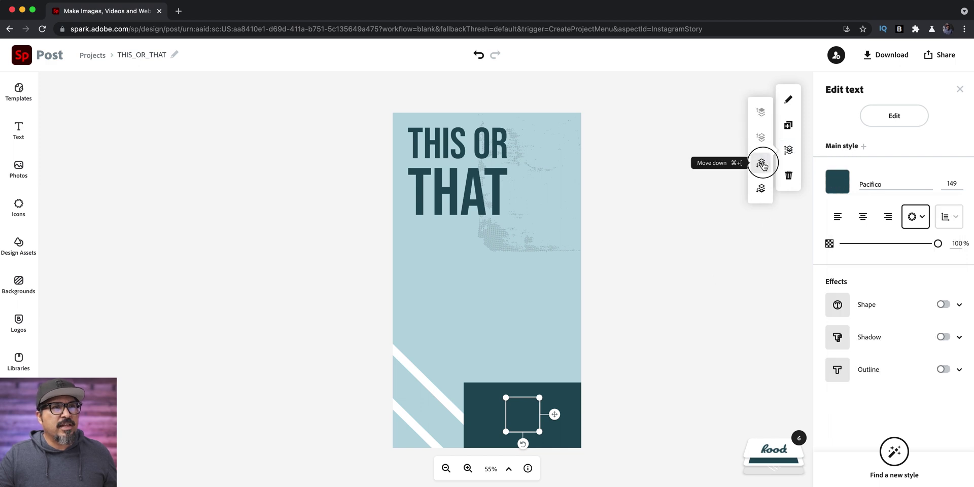
click(838, 184)
click(734, 210)
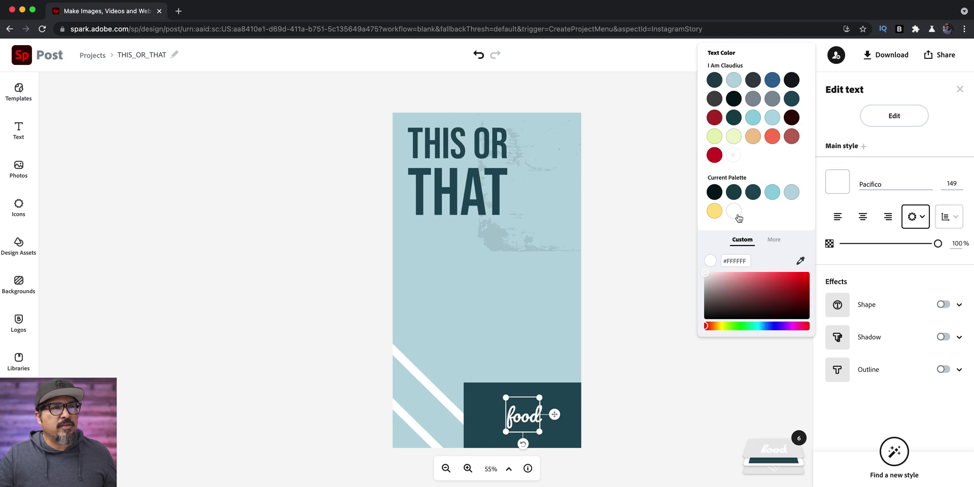
drag(539, 397, 526, 420)
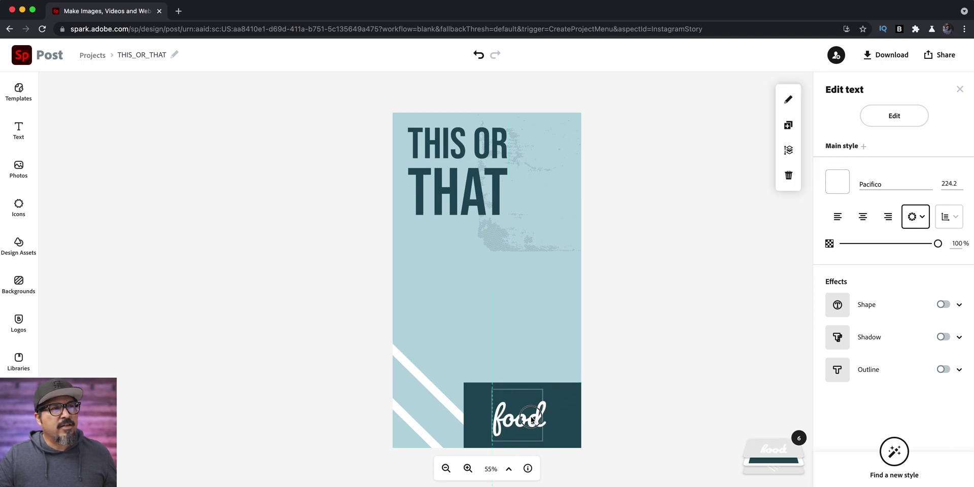
click(631, 332)
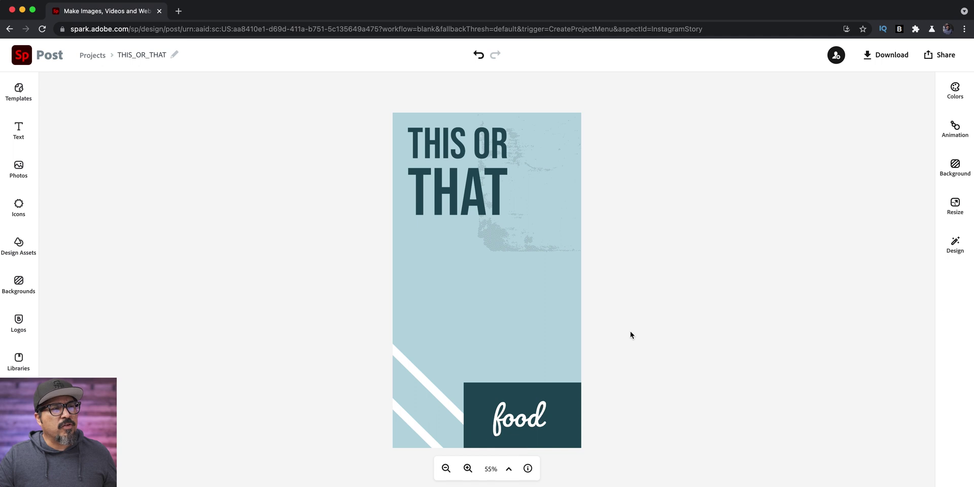
Return to the Projects list and open the THIS_OR_THAT project's options menu
click(94, 60)
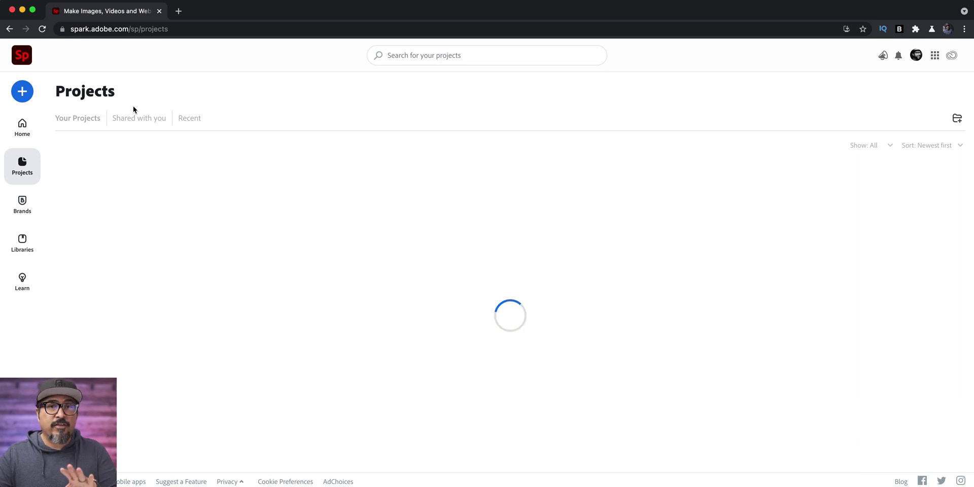
scroll(183, 219, down, 2)
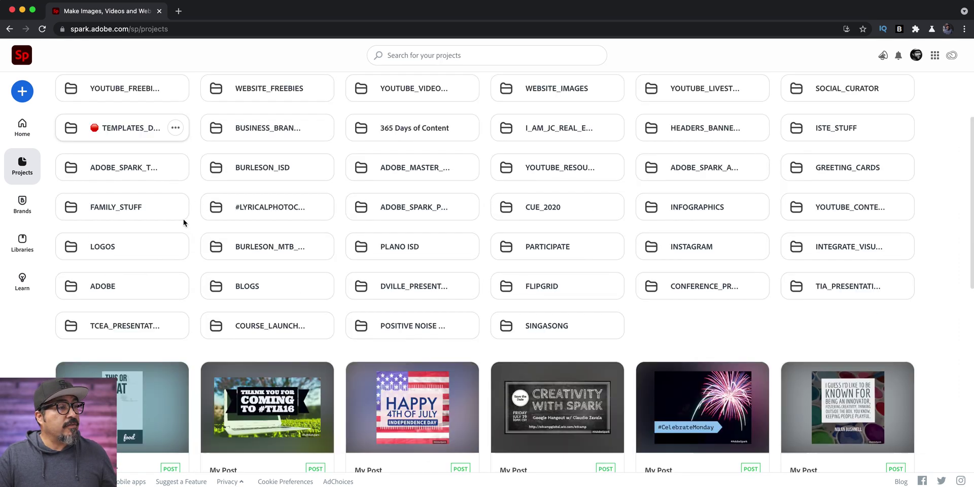
scroll(184, 218, down, 3)
click(173, 240)
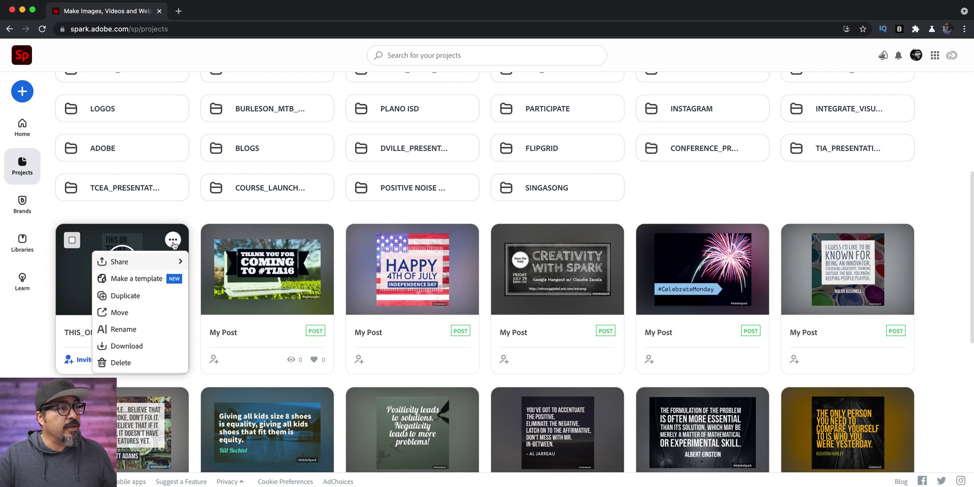
Save a template named THIS_OR_THAT into a new library called IG_THIS_OR_THAT
click(149, 278)
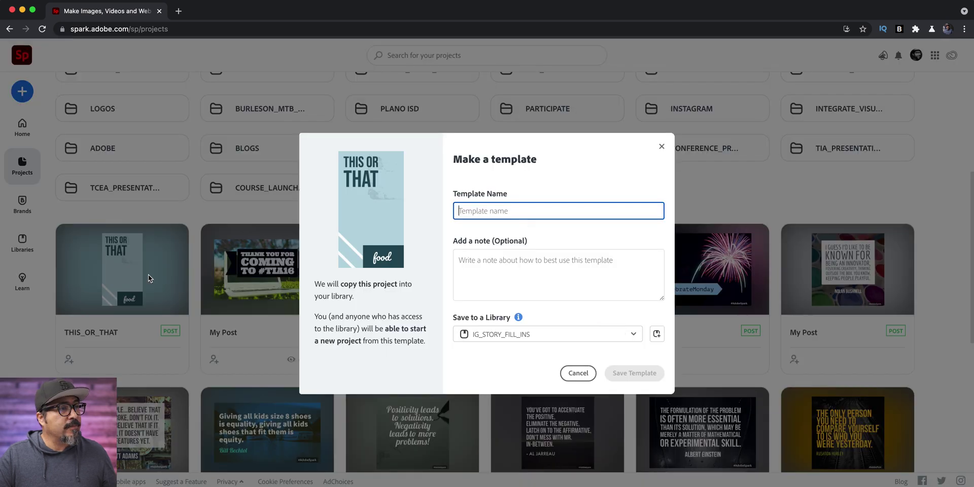
text(THI)
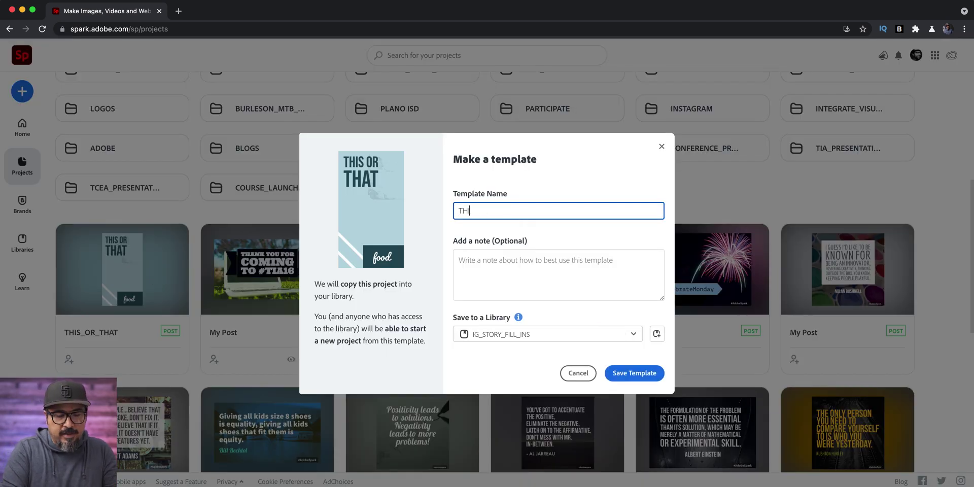
text(S_OR_THAT)
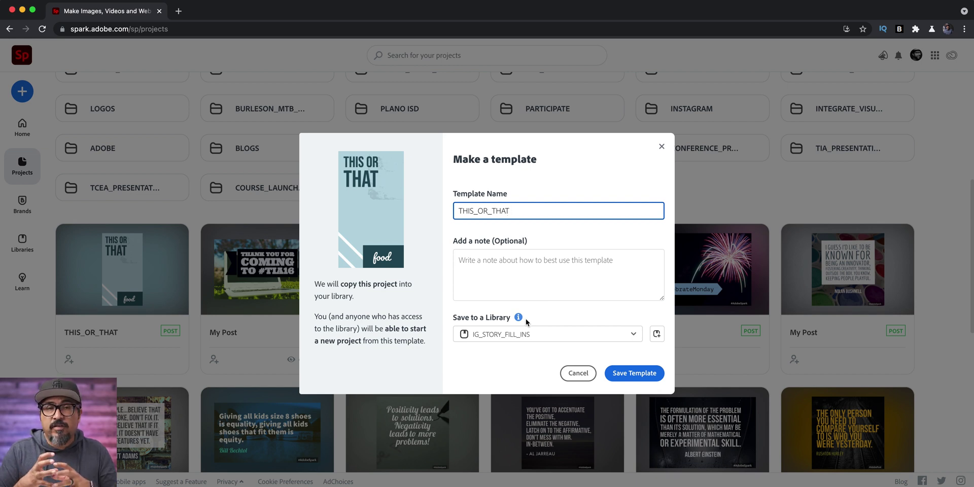
click(657, 334)
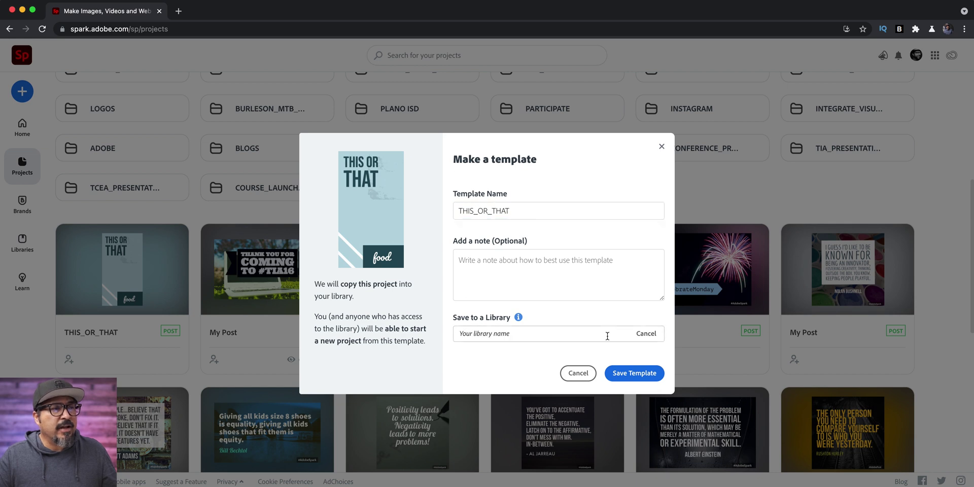
text(IG_THIS_OR_THAT)
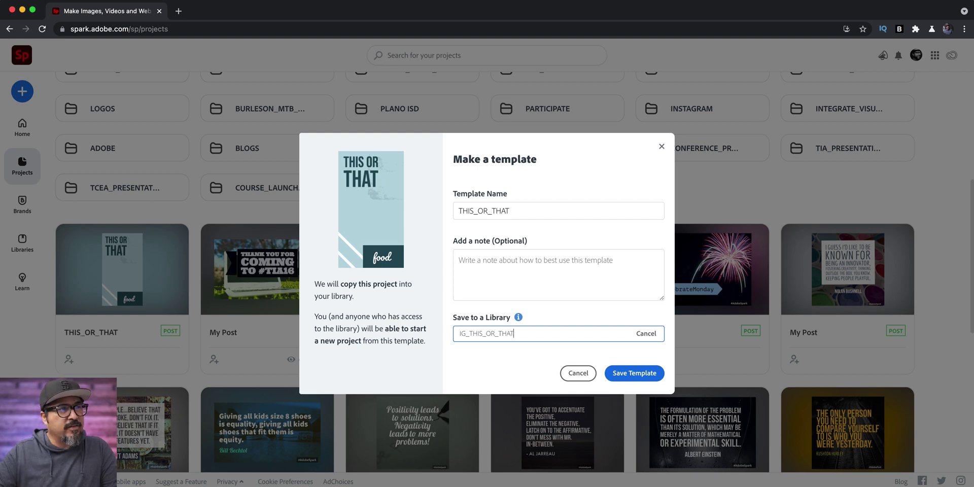
click(655, 375)
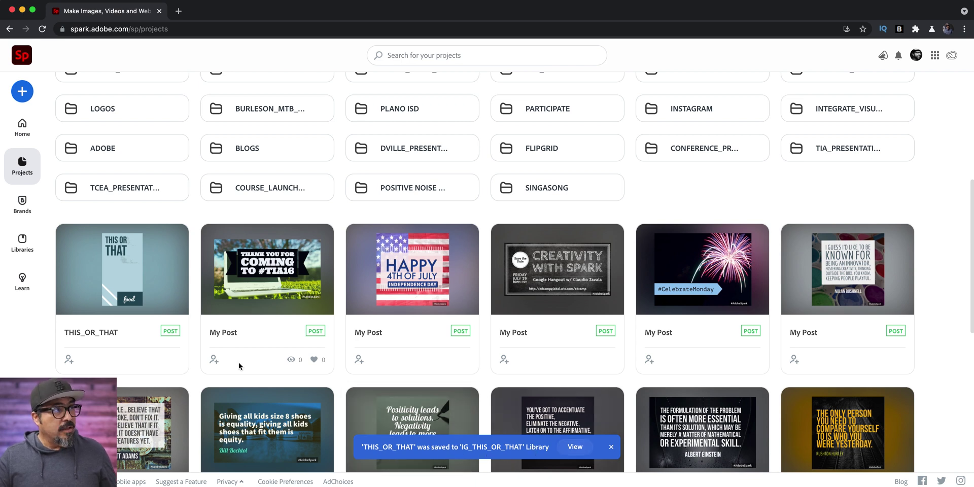
Open the IG_THIS_OR_THAT library and create a new project from the THIS_OR_THAT template
scroll(218, 367, up, 5)
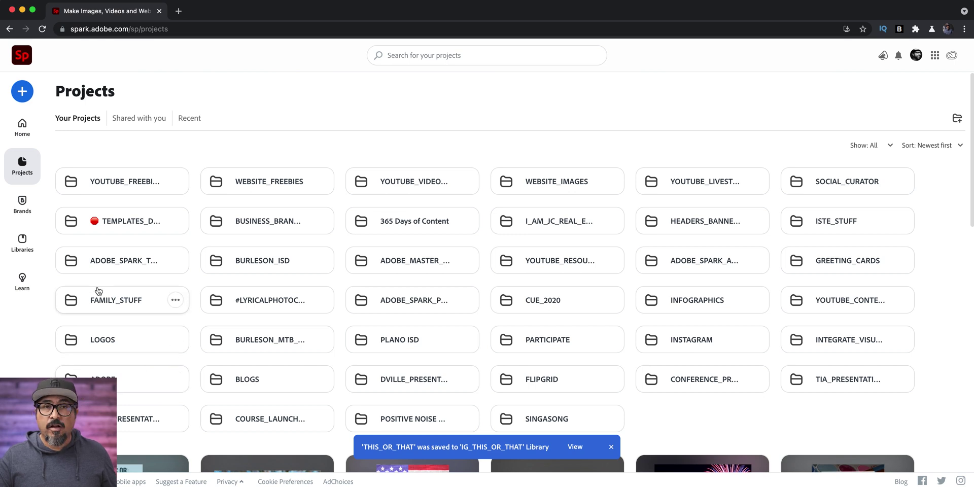
click(22, 246)
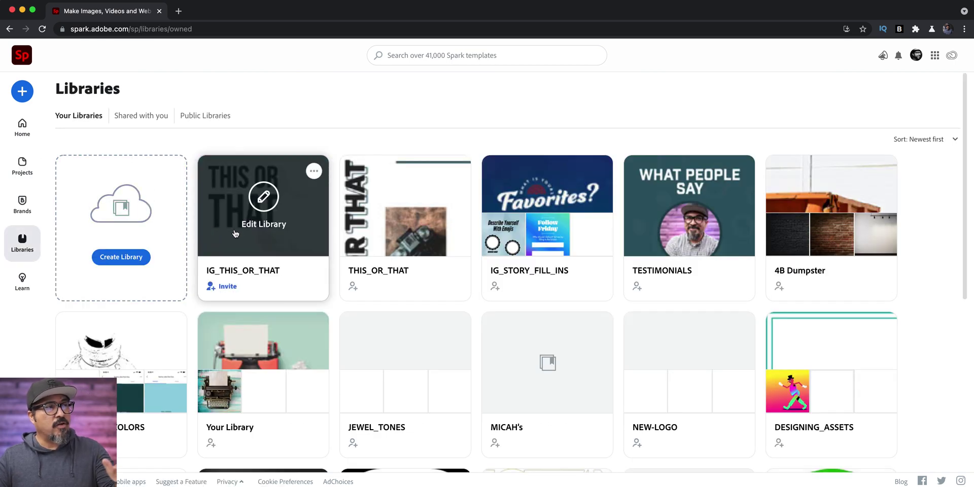
click(304, 212)
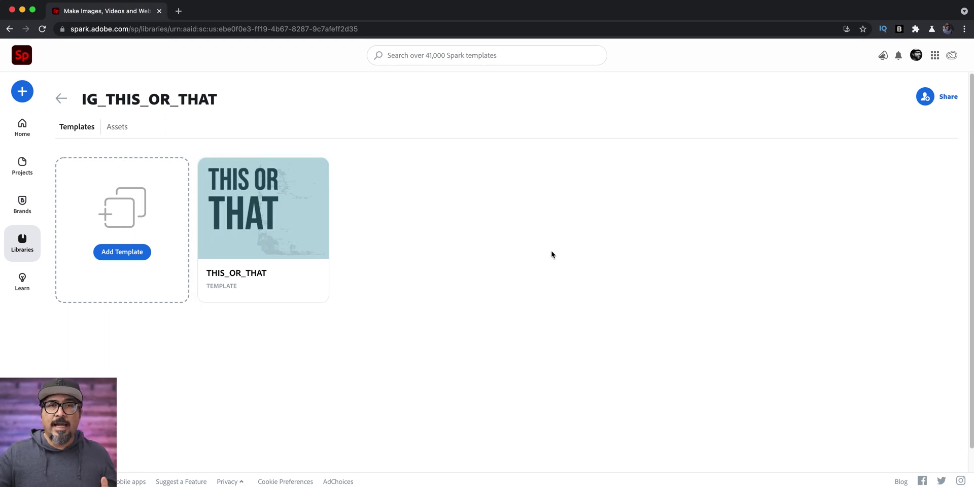
click(262, 196)
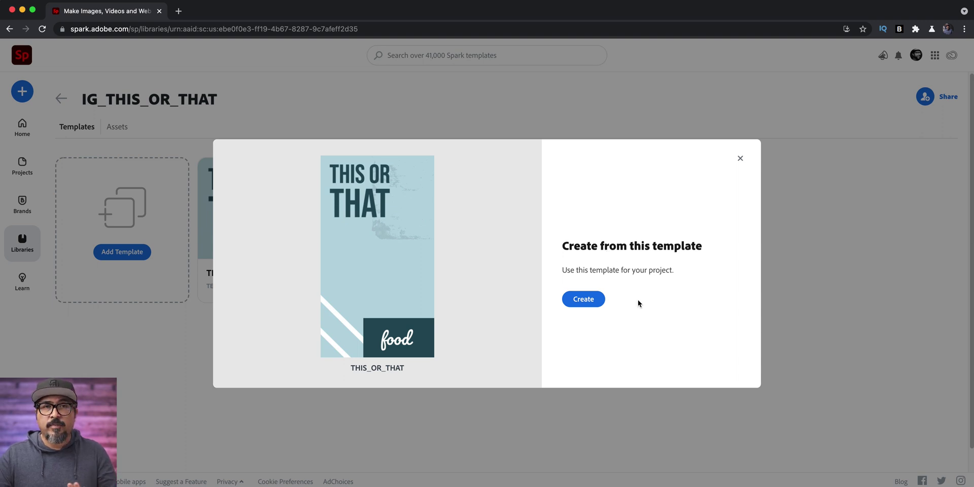
click(587, 301)
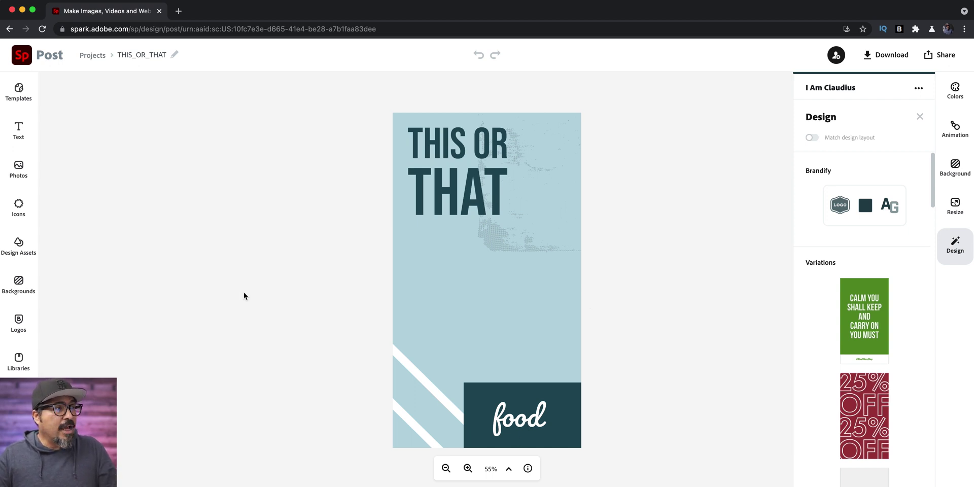
Search free photos for 'hamburger', add the cheeseburger photo and shift it left
click(18, 168)
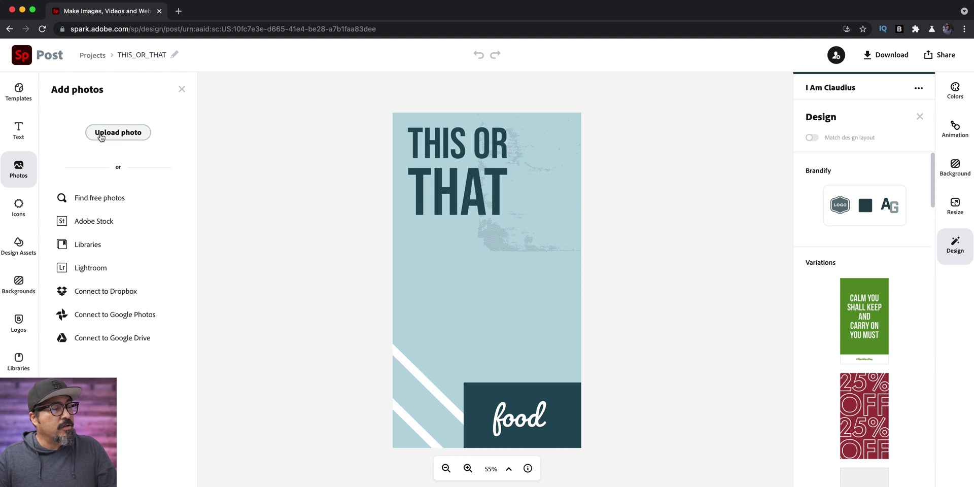
click(97, 200)
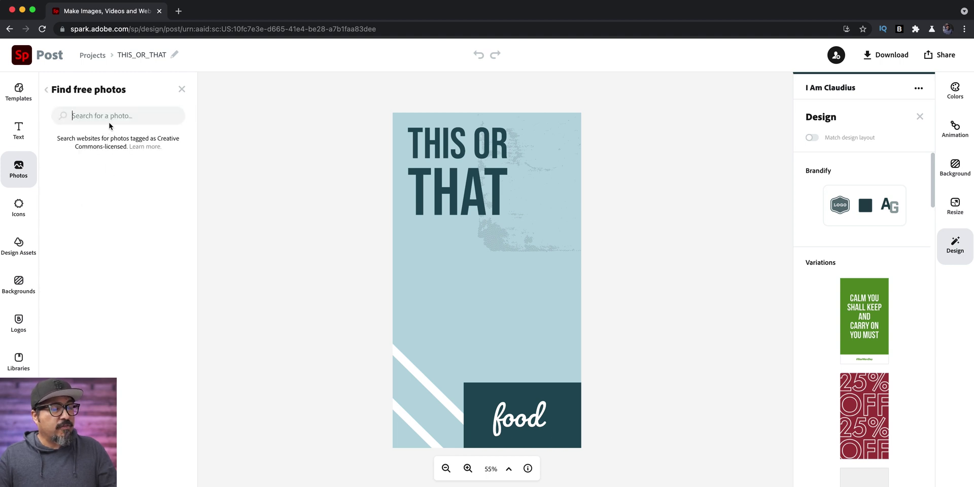
text(ha)
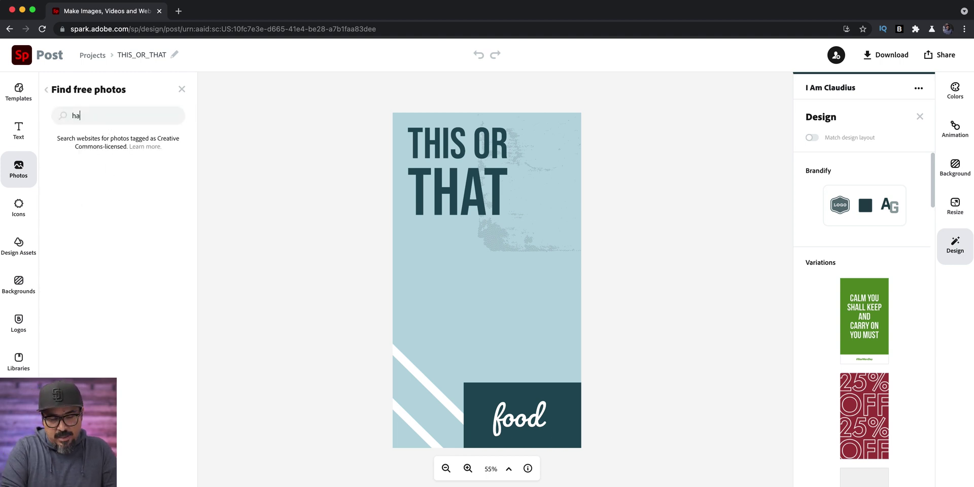
text(mburg)
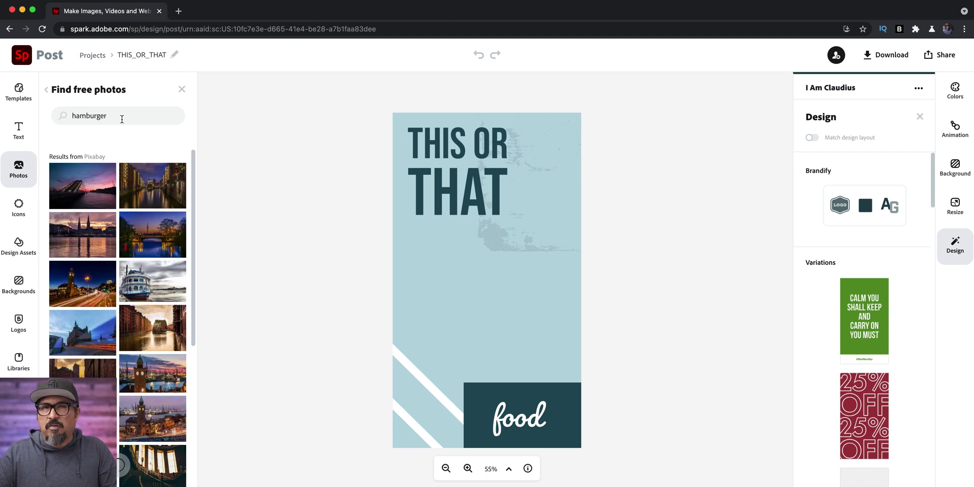
text(er)
scroll(86, 185, down, 3)
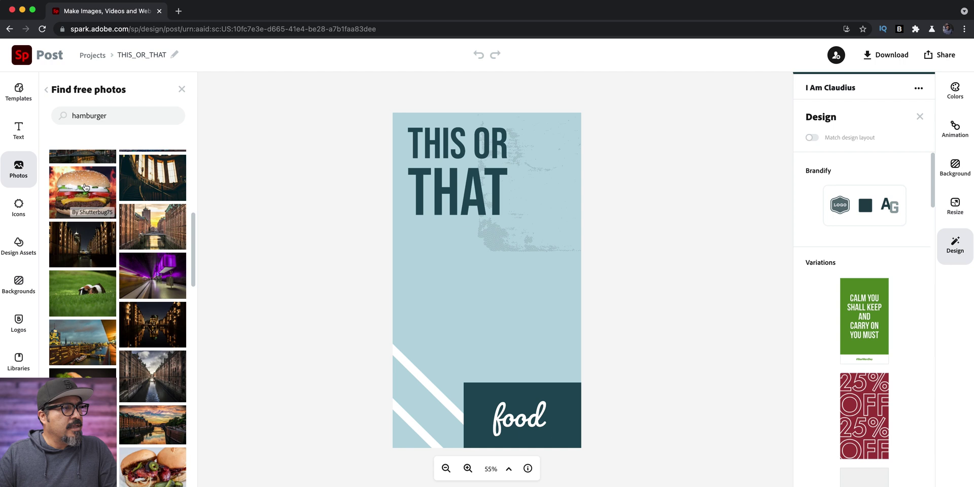
scroll(87, 186, down, 3)
click(172, 438)
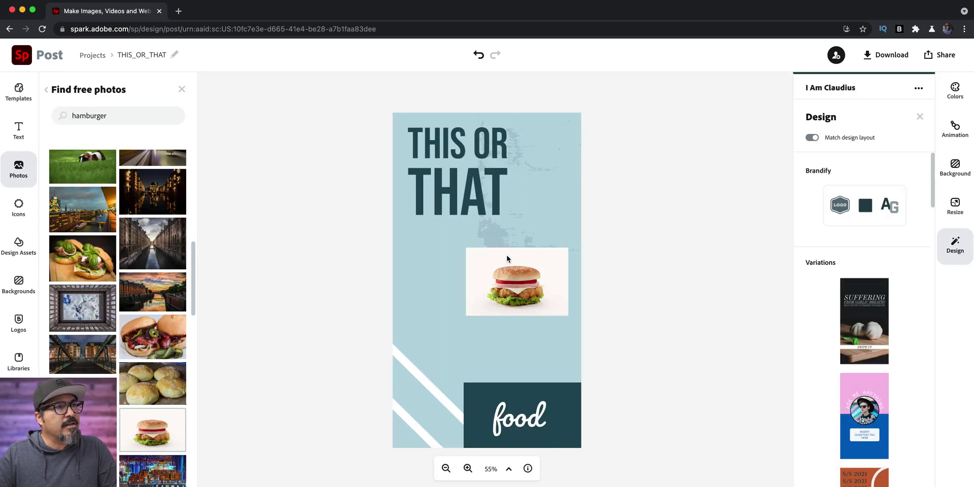
drag(476, 274, 451, 291)
Search 'hot dog', add a hot dog photo and move it up to overlap the burger
double_click(106, 116)
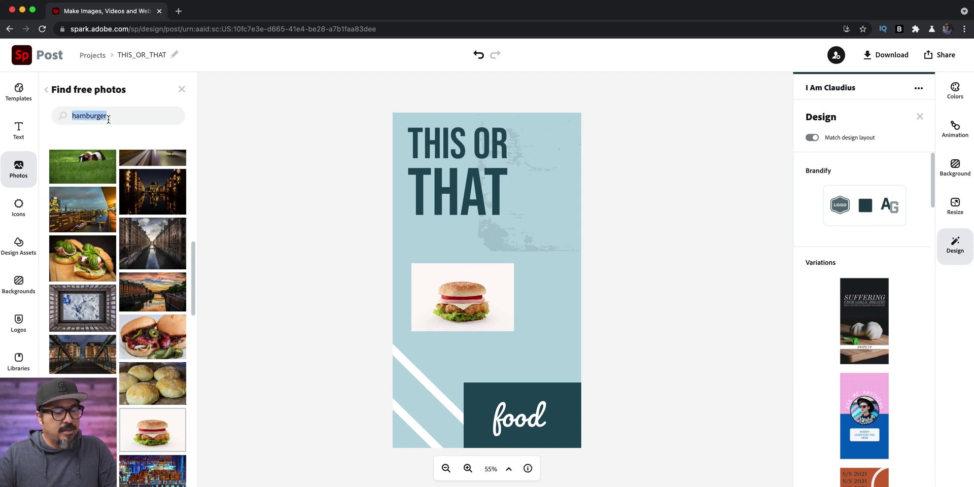
text(hot dog)
key(Return)
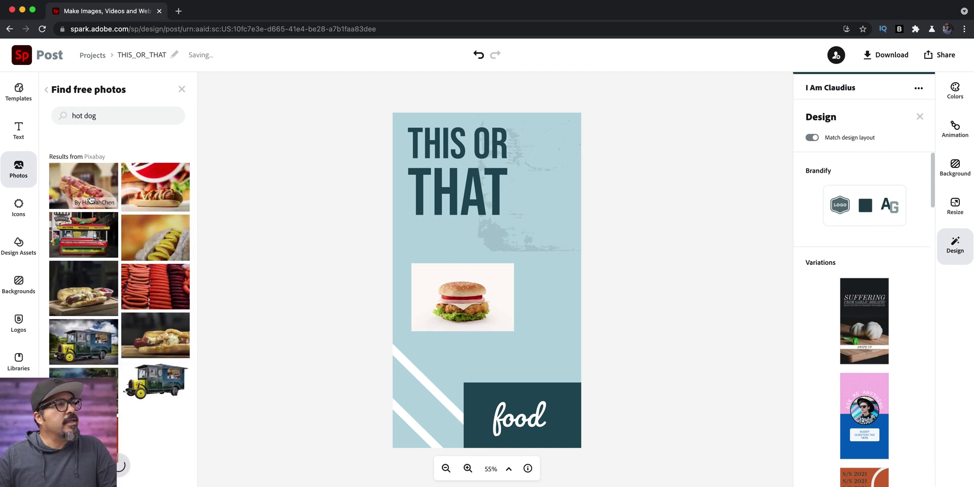
click(143, 196)
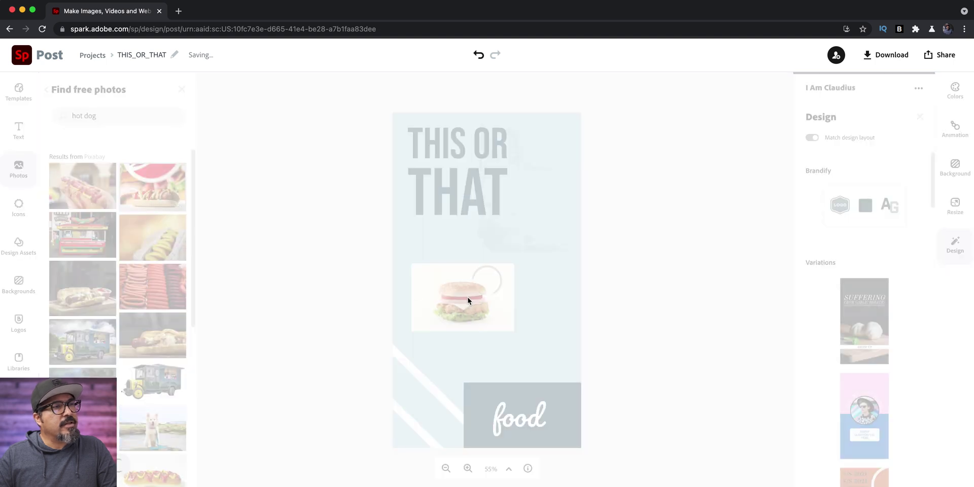
drag(542, 357, 542, 335)
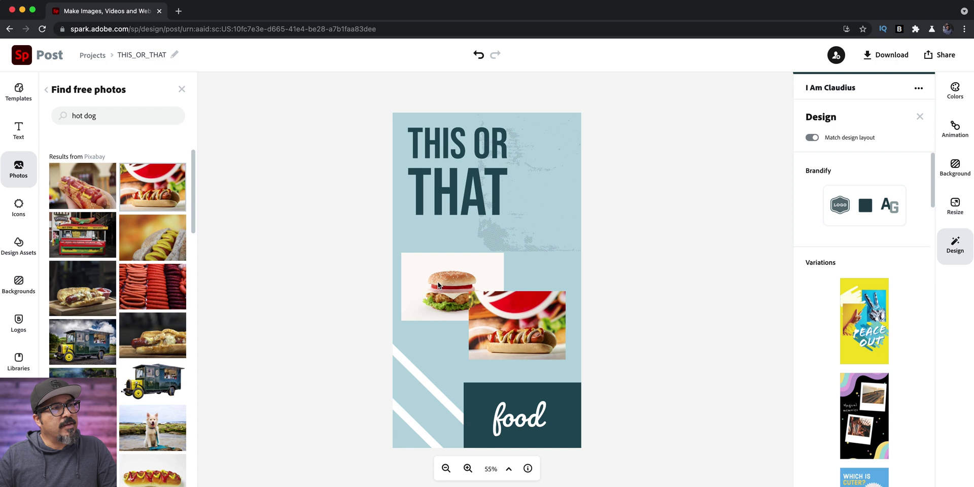
Shrink the burger, enlarge the hot dog slightly, reposition the burger, and check the download formats
click(455, 293)
drag(506, 319, 481, 306)
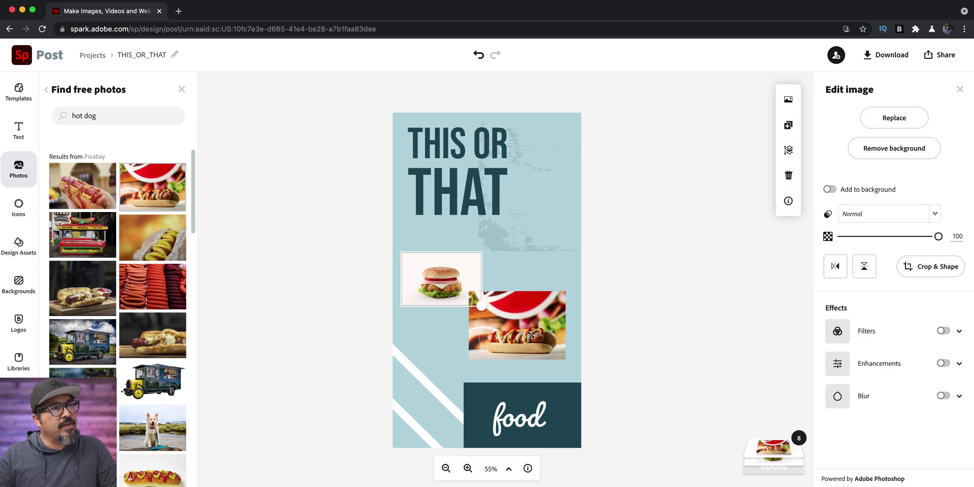
click(506, 322)
drag(544, 337, 552, 344)
drag(457, 277, 473, 289)
click(887, 60)
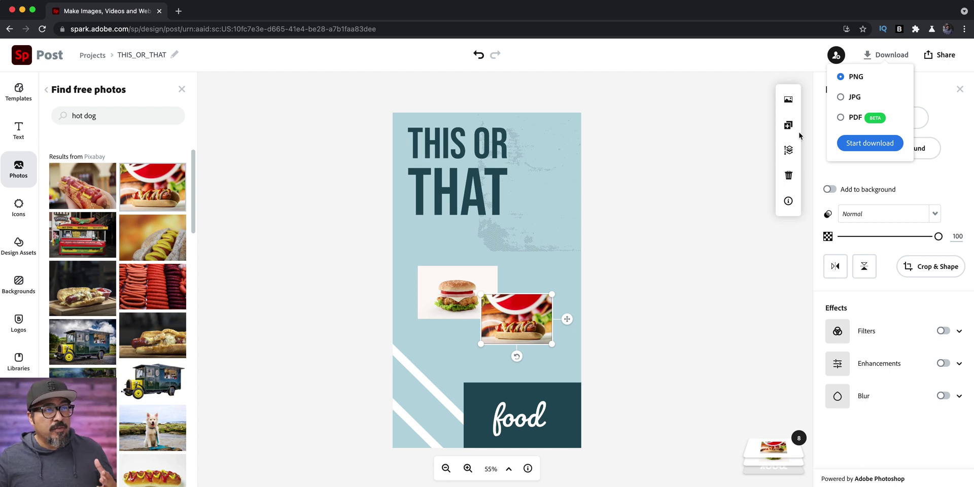
click(639, 254)
Replace the hot dog image with a photo found by searching 'fries'
click(515, 298)
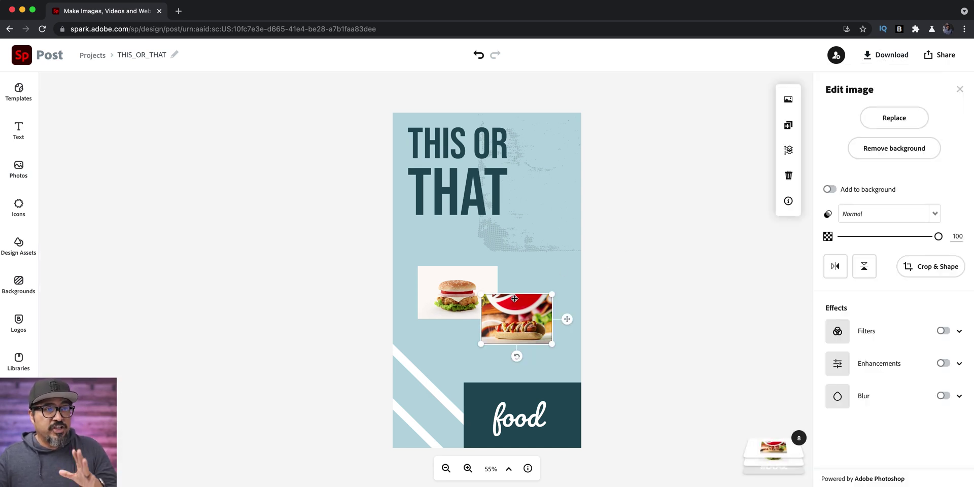
click(894, 117)
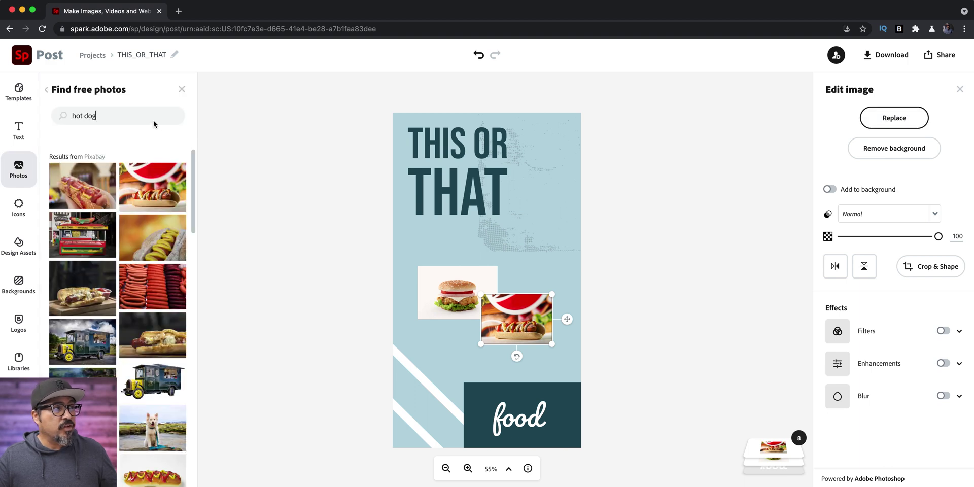
triple_click(153, 116)
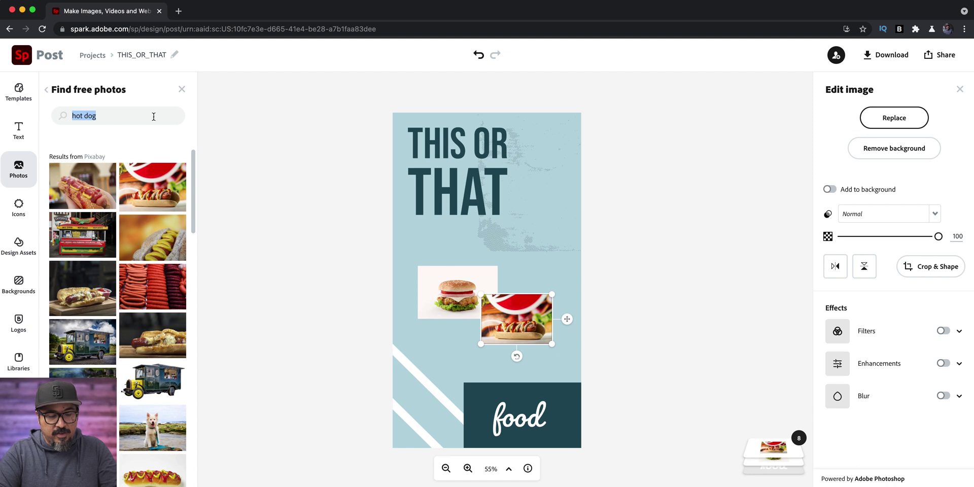
text(fries)
key(Return)
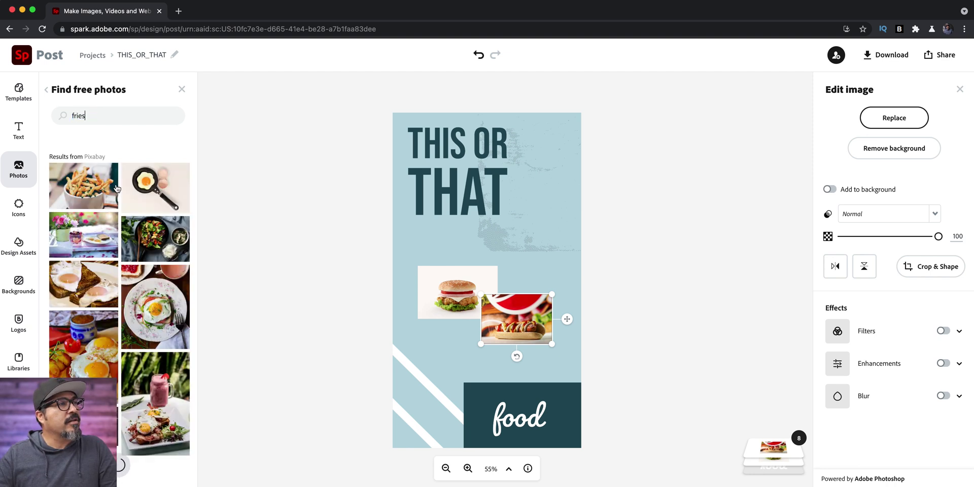
click(116, 187)
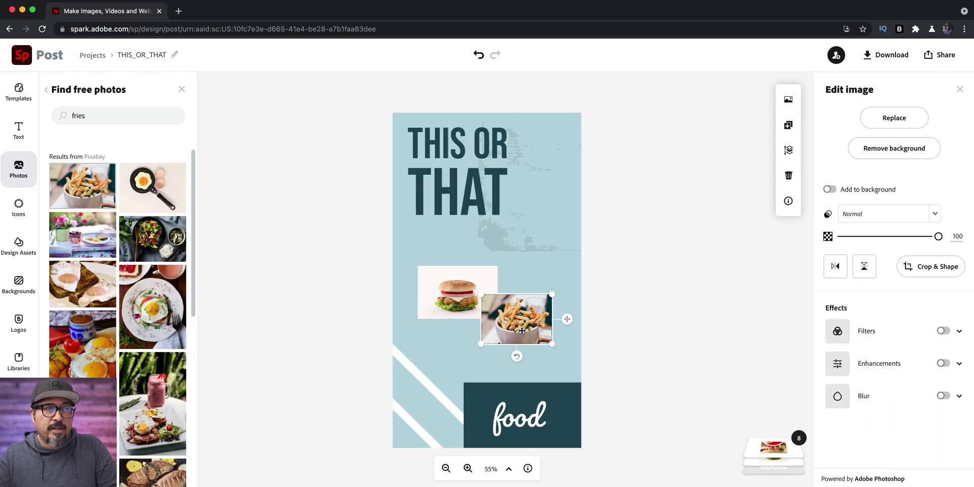
click(338, 287)
Replace the burger with an 'onion rings' photo, check download formats, then return to Projects
click(433, 275)
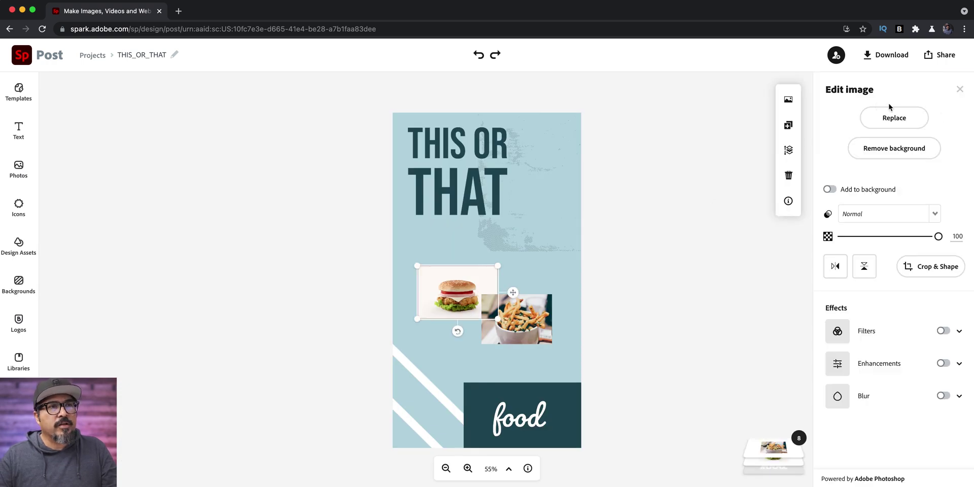
click(918, 118)
click(135, 115)
text(hamburger)
key(Return)
double_click(132, 114)
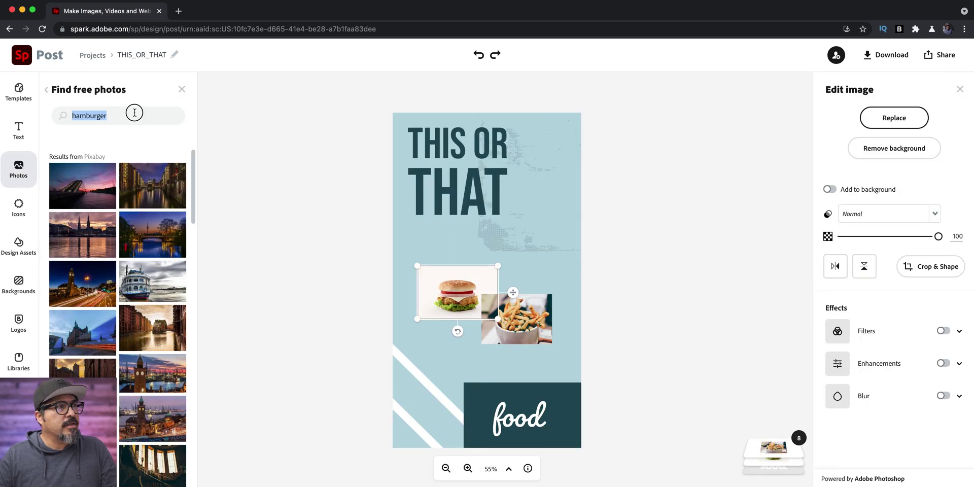
text(onion)
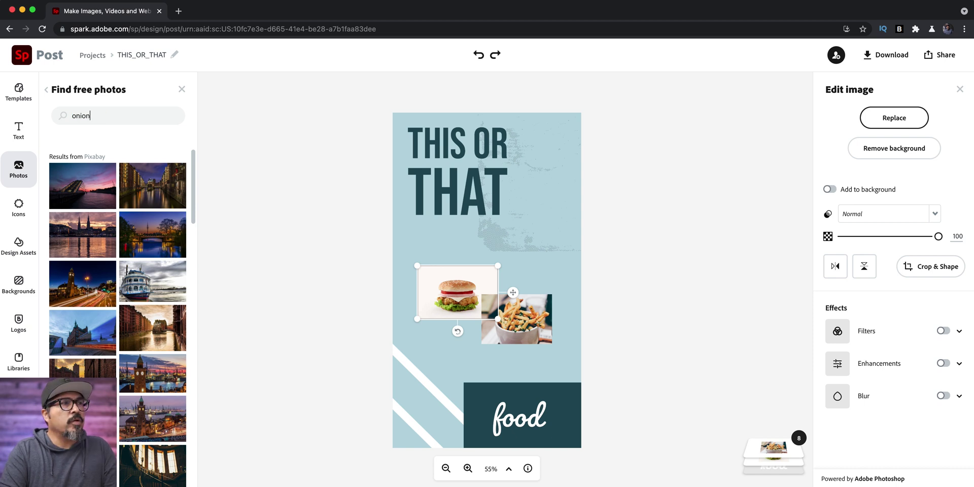
text( rings)
key(Return)
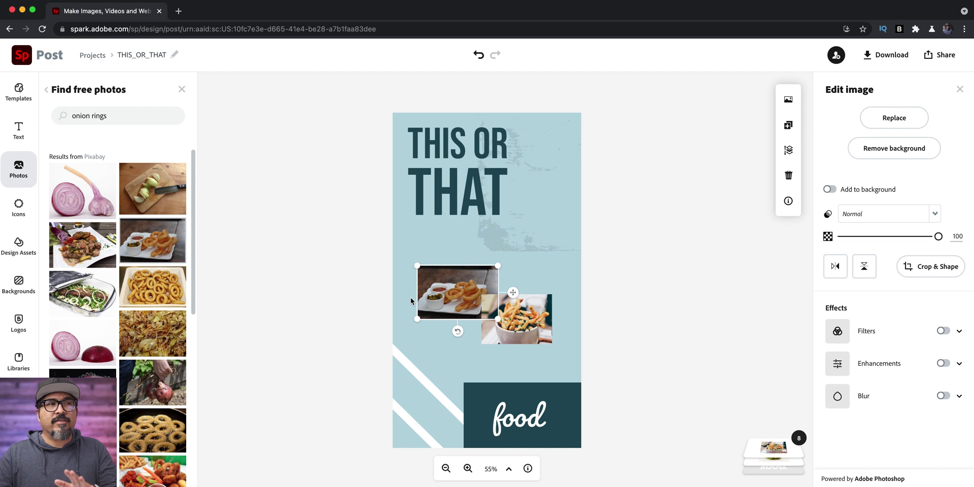
click(335, 292)
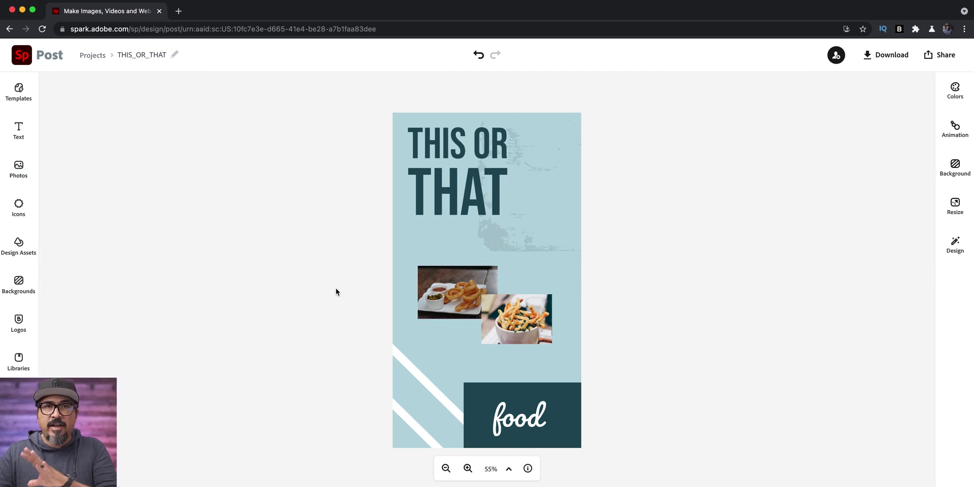
click(878, 57)
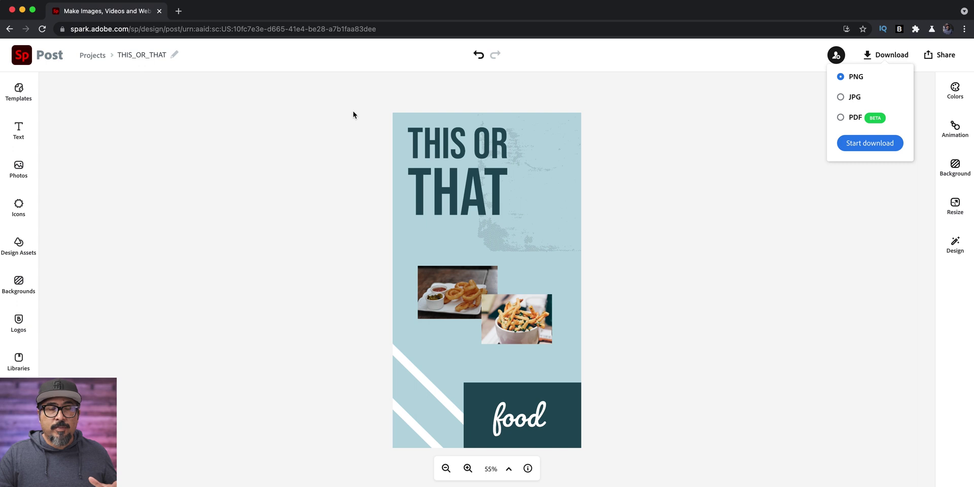
click(91, 54)
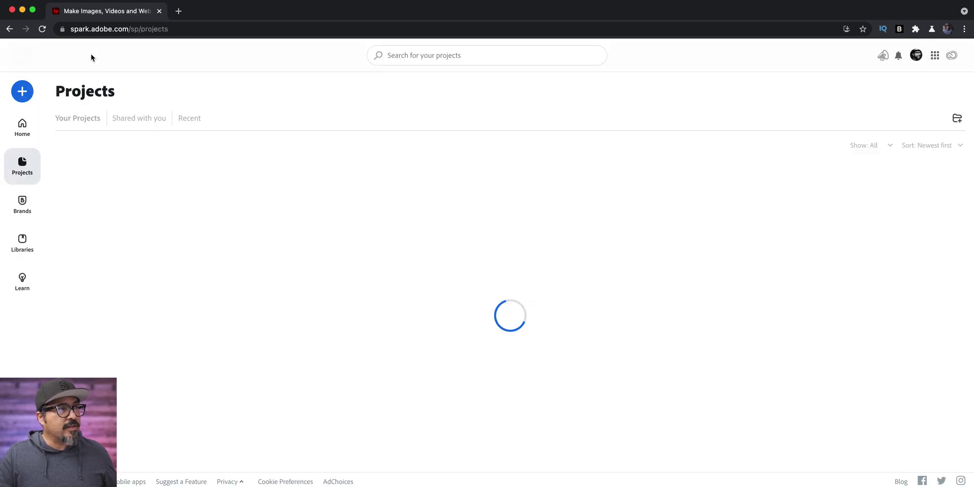
Create a new project from your templates, picking THIS_OR_THAT in the IG_THIS_OR_THAT library
click(16, 97)
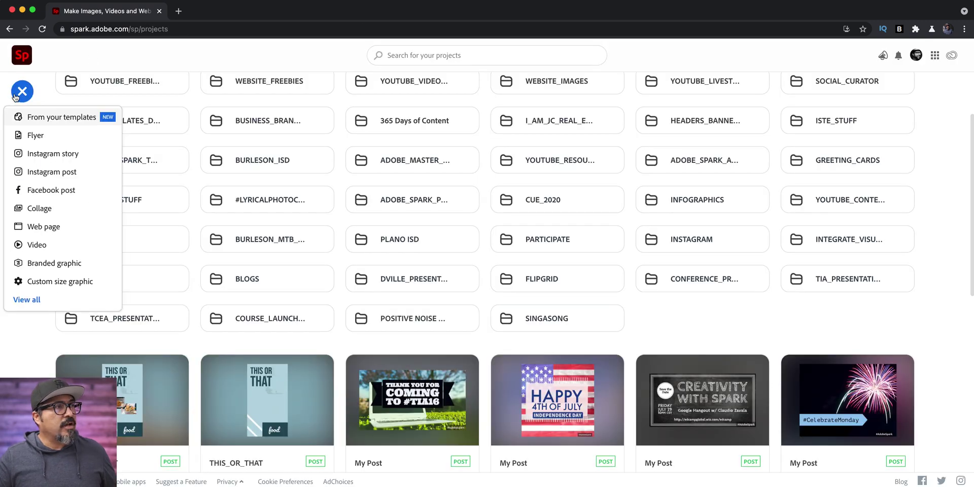
click(36, 116)
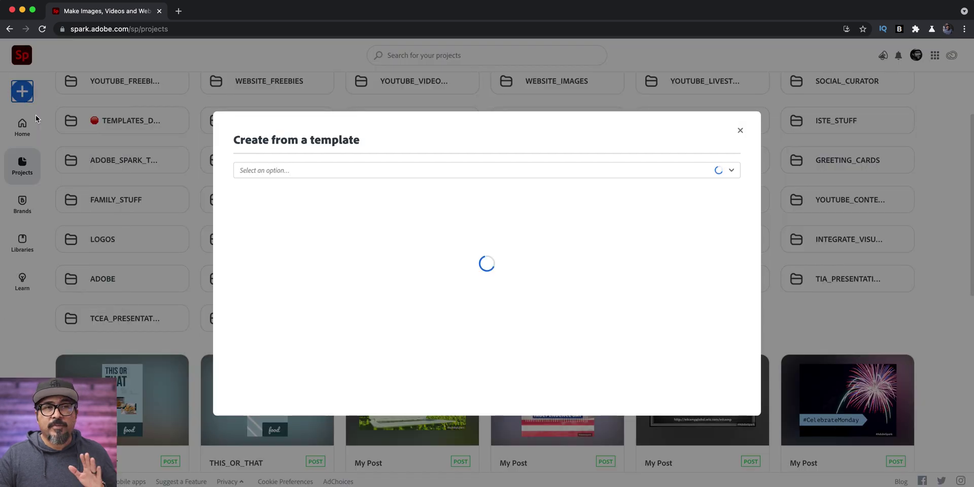
click(386, 175)
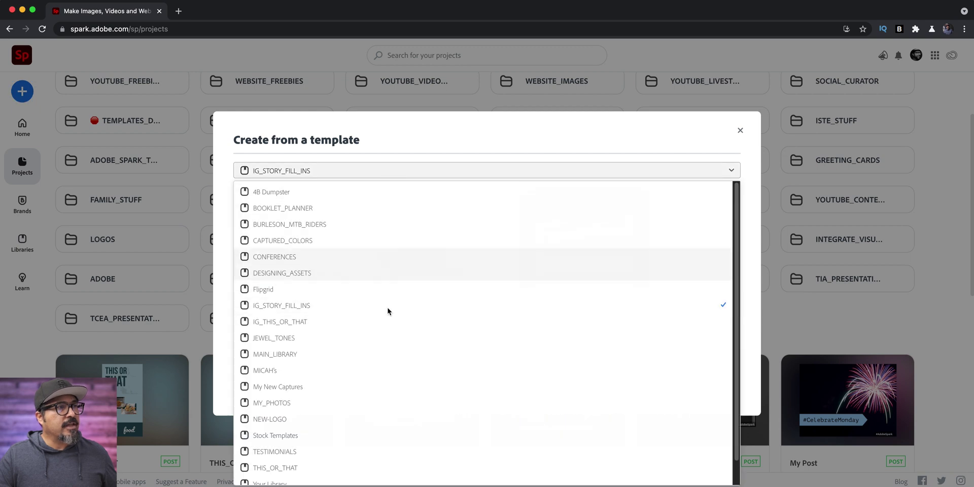
click(320, 328)
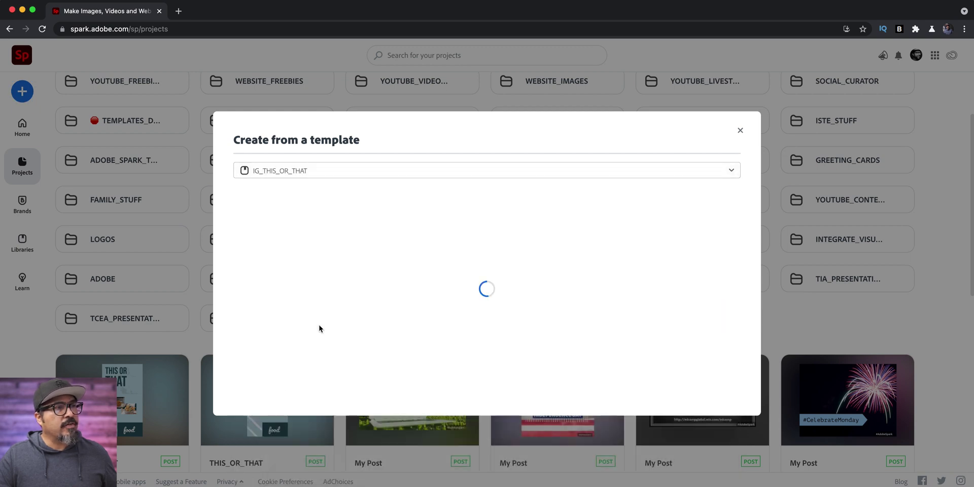
click(302, 237)
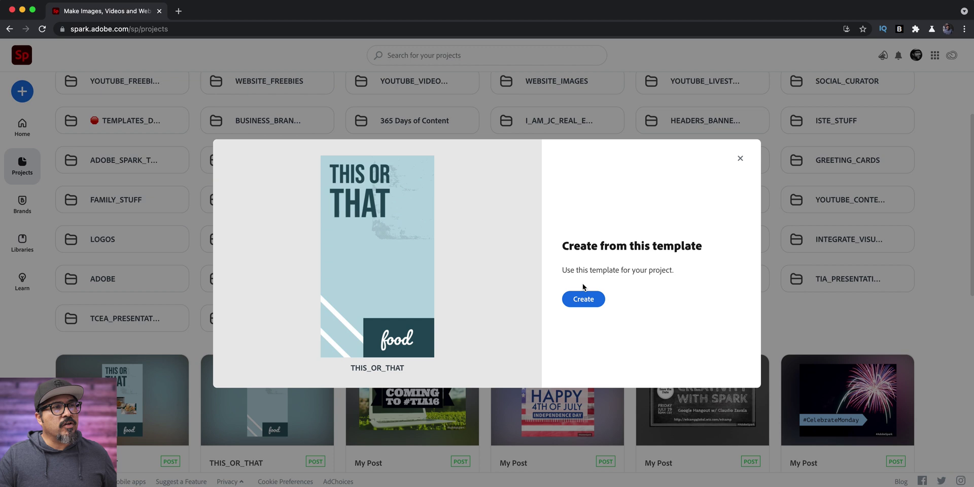
click(587, 301)
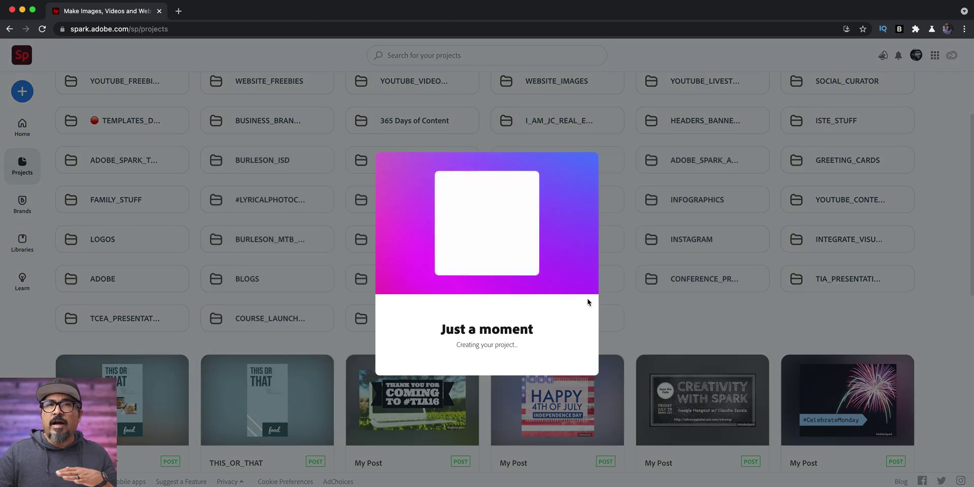